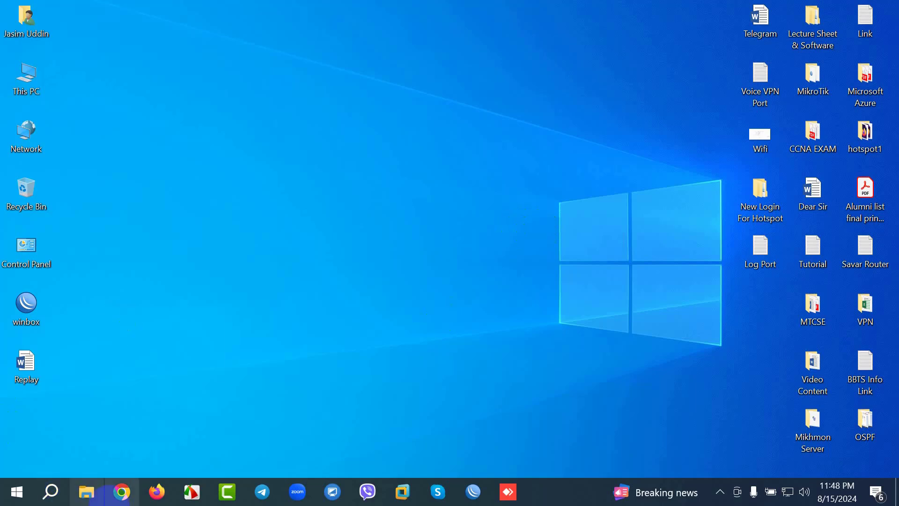
Open Firefox, go to google.com and search for "MT syslog"
{"action": "left_click", "coordinate": [155, 493]}
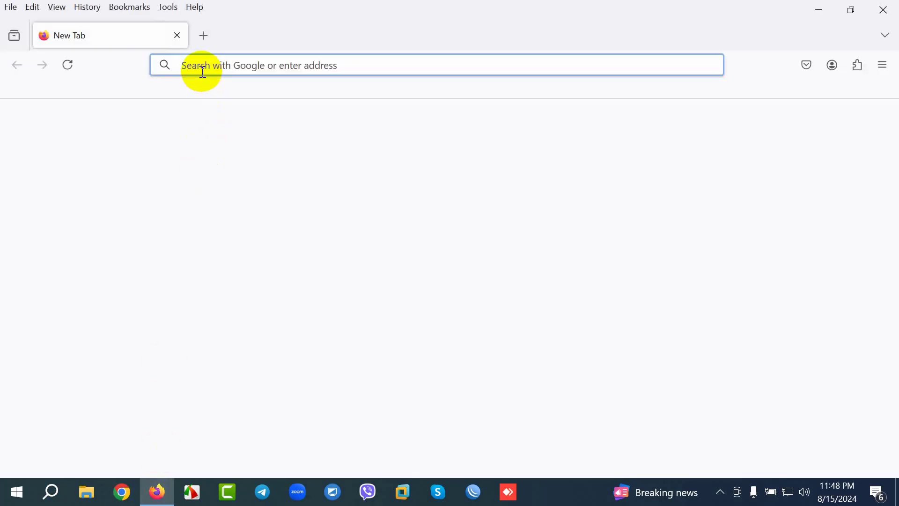
{"action": "left_click", "coordinate": [201, 70]}
{"action": "type", "text": "google.com"}
{"action": "key", "text": "Return"}
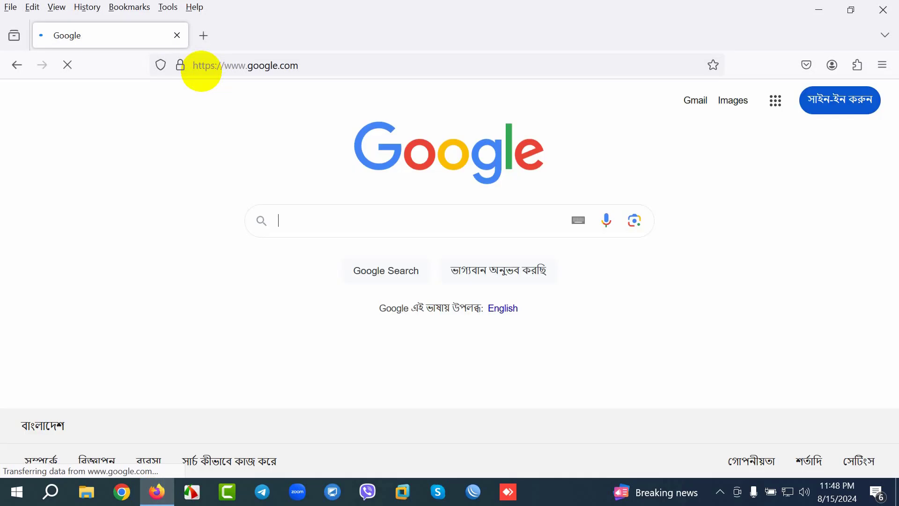
{"action": "left_click", "coordinate": [318, 223]}
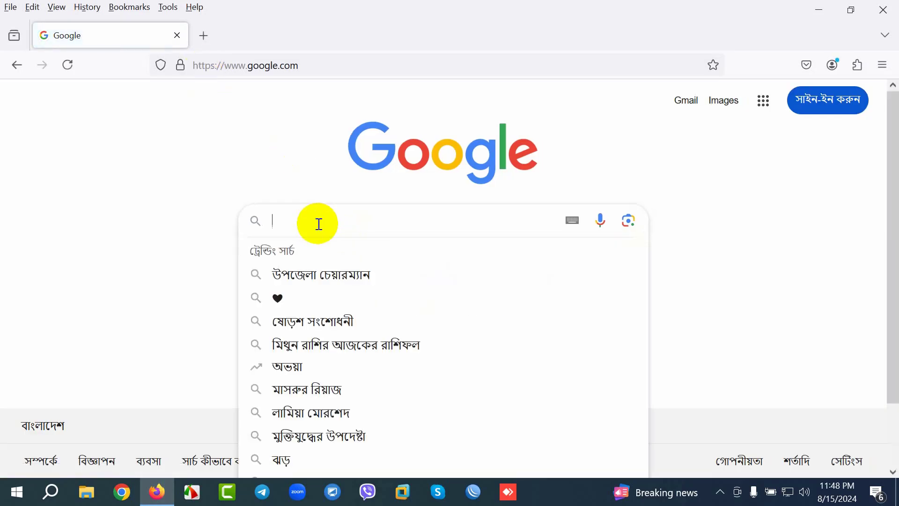
{"action": "type", "text": "MT sy"}
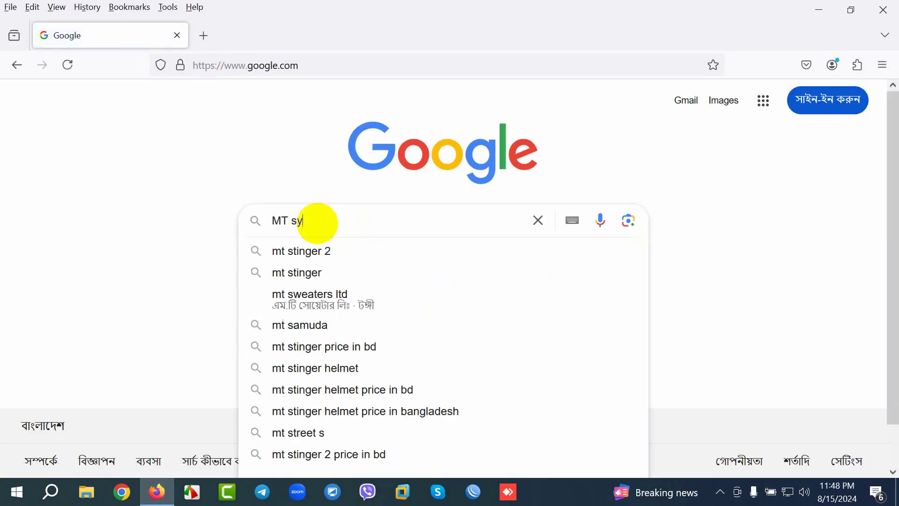
{"action": "type", "text": "slog"}
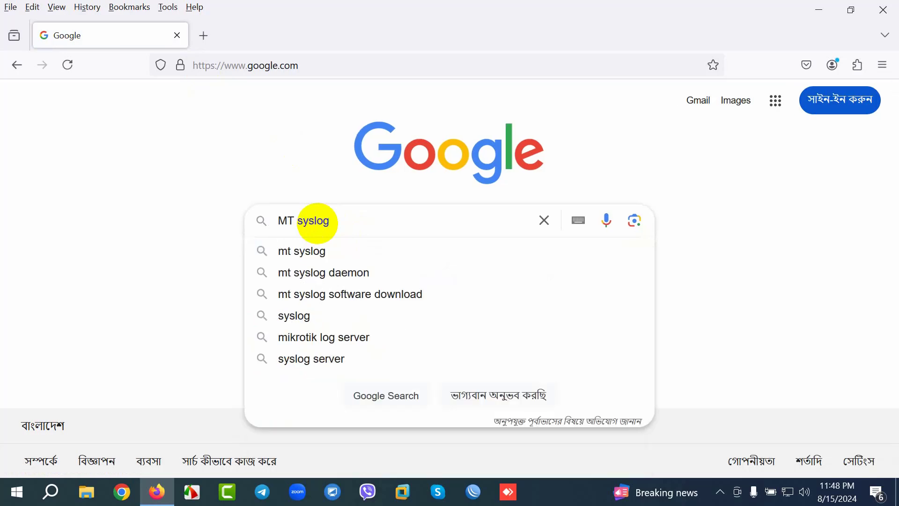
{"action": "key", "text": "Return"}
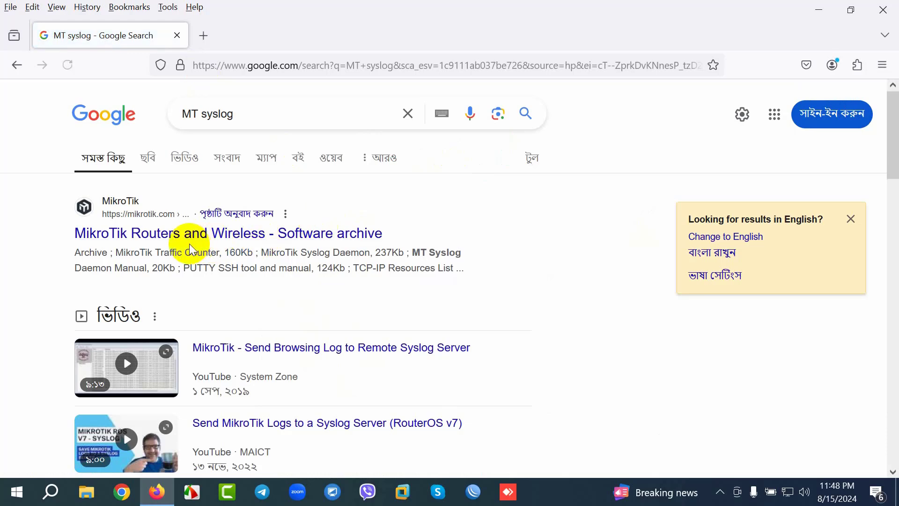
Open MikroTik's Software archive from the search results, download MikroTik Syslog Daemon, and minimize the browser
{"action": "left_click", "coordinate": [363, 243]}
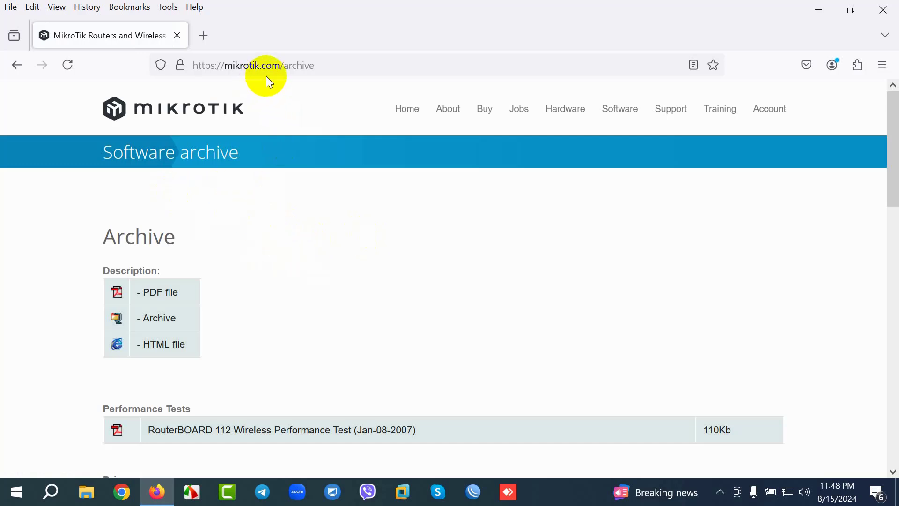
{"action": "scroll", "coordinate": [302, 261], "scroll_direction": "down", "scroll_amount": 2}
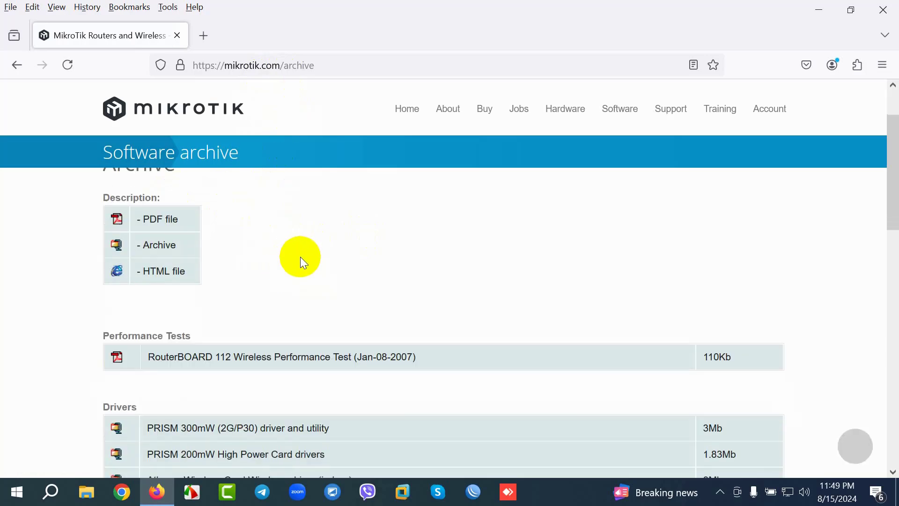
{"action": "scroll", "coordinate": [303, 262], "scroll_direction": "down", "scroll_amount": 4}
{"action": "scroll", "coordinate": [20, 407], "scroll_direction": "down", "scroll_amount": 4}
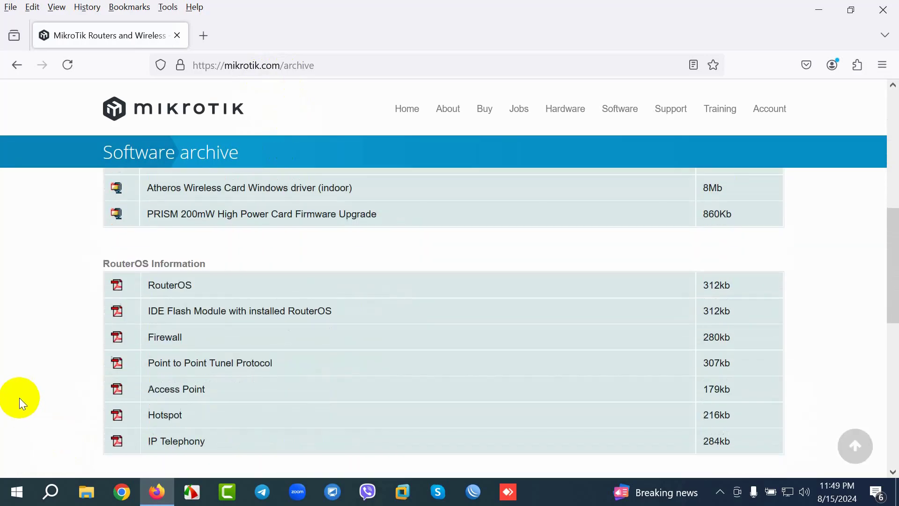
{"action": "scroll", "coordinate": [18, 397], "scroll_direction": "down", "scroll_amount": 5}
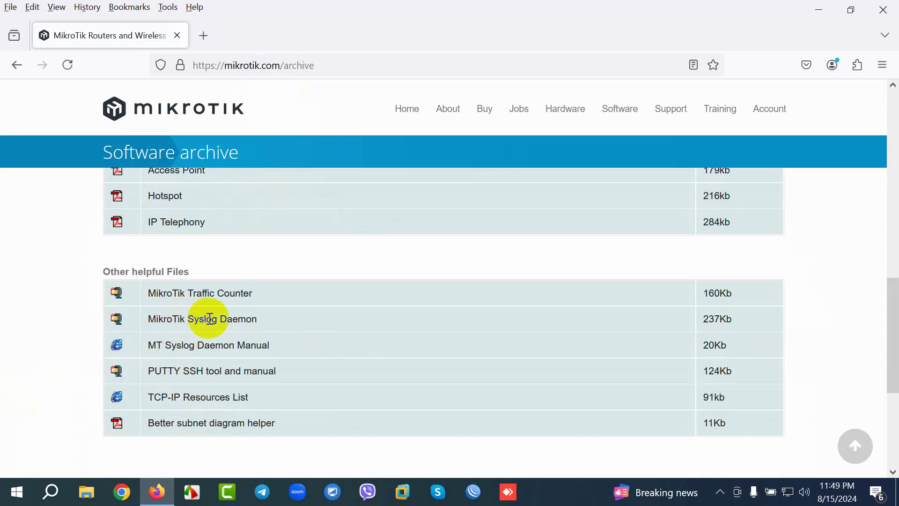
{"action": "left_click", "coordinate": [118, 325]}
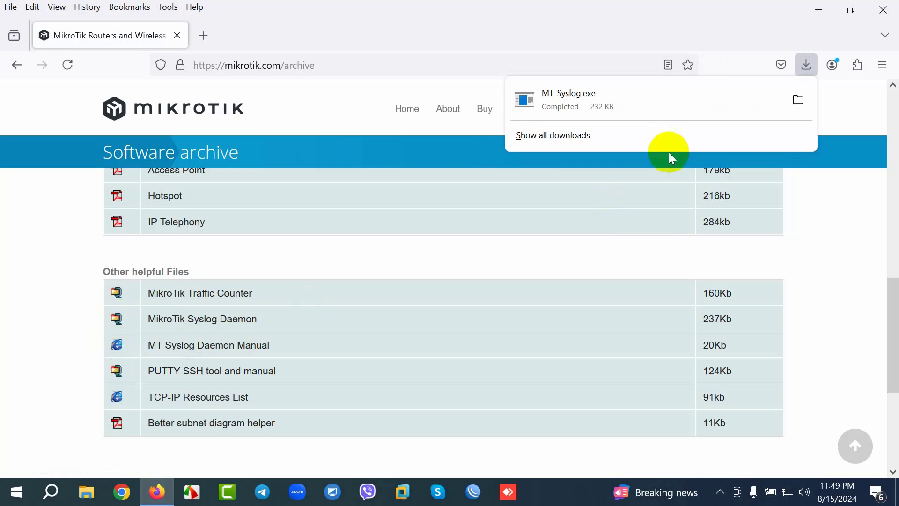
{"action": "left_click", "coordinate": [820, 14]}
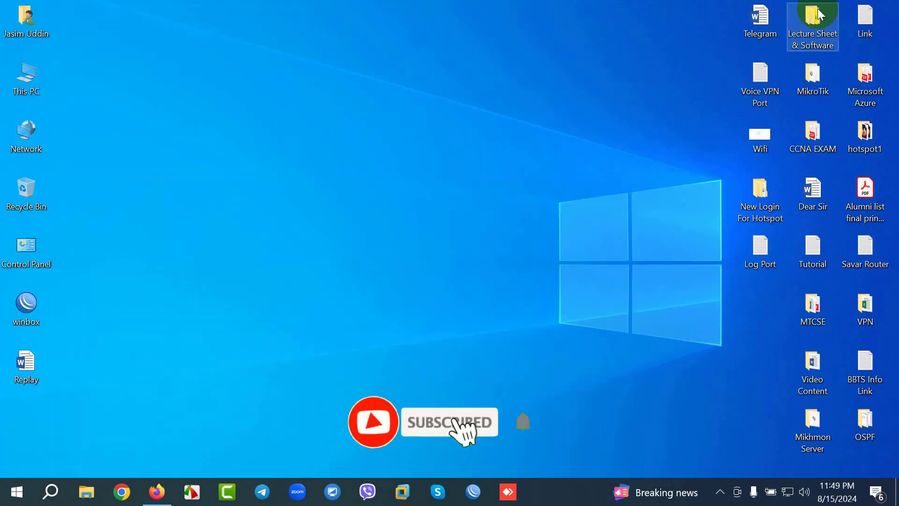
Move the MT_Syslog application from the Downloads folder to the desktop
{"action": "left_click", "coordinate": [31, 88]}
{"action": "double_click", "coordinate": [31, 88]}
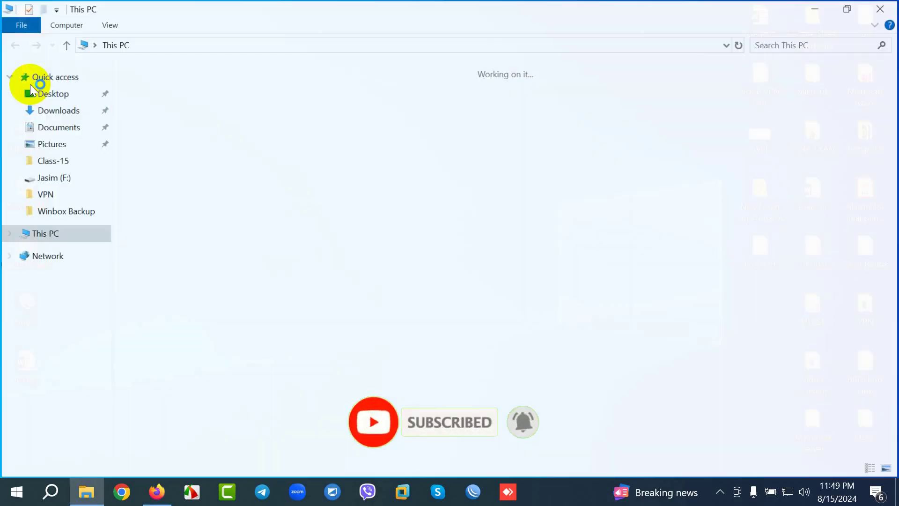
{"action": "double_click", "coordinate": [727, 95]}
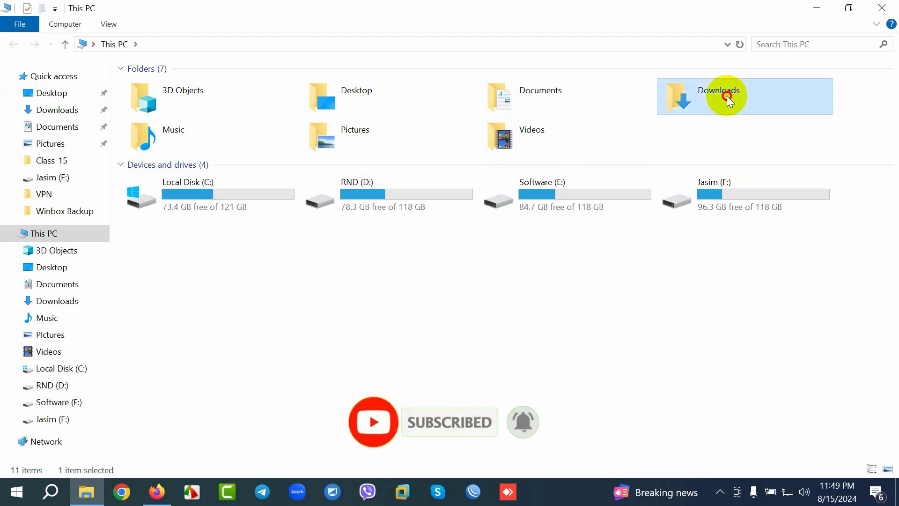
{"action": "left_click", "coordinate": [154, 105]}
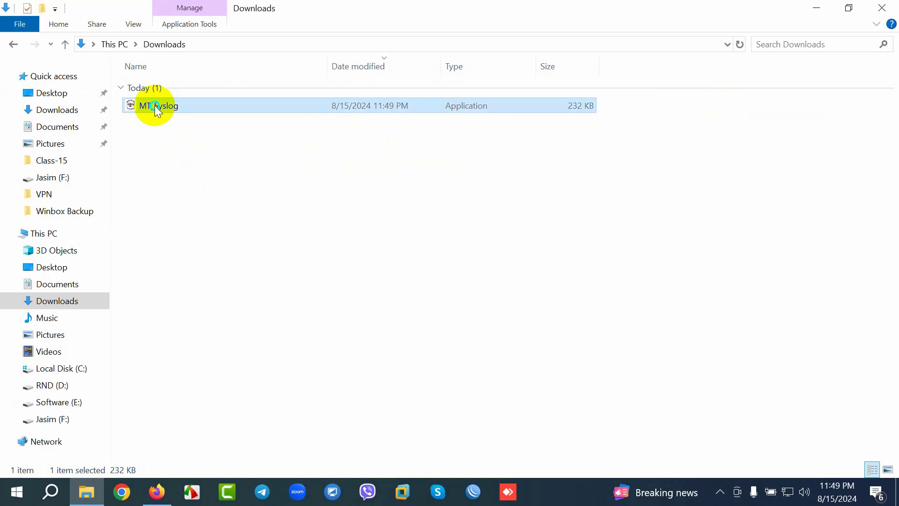
{"action": "right_click", "coordinate": [155, 105]}
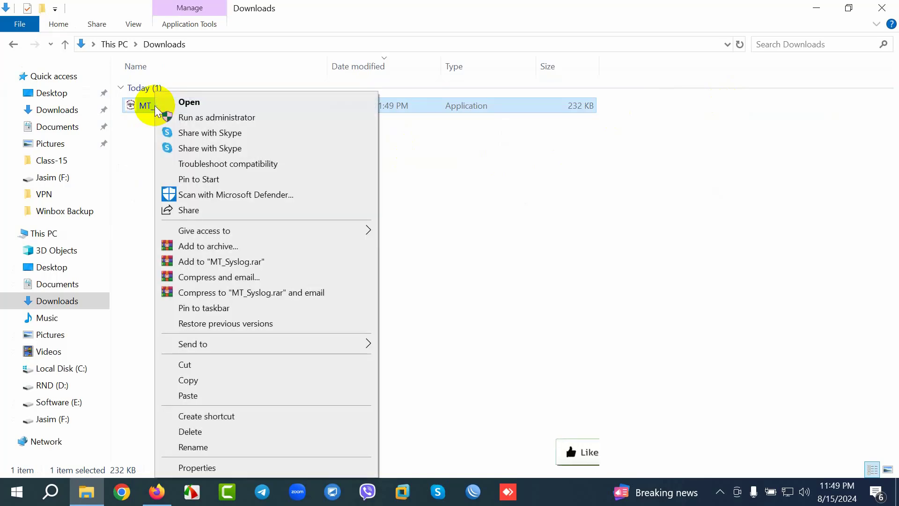
{"action": "left_click", "coordinate": [178, 365]}
{"action": "left_click", "coordinate": [882, 8]}
{"action": "right_click", "coordinate": [330, 151]}
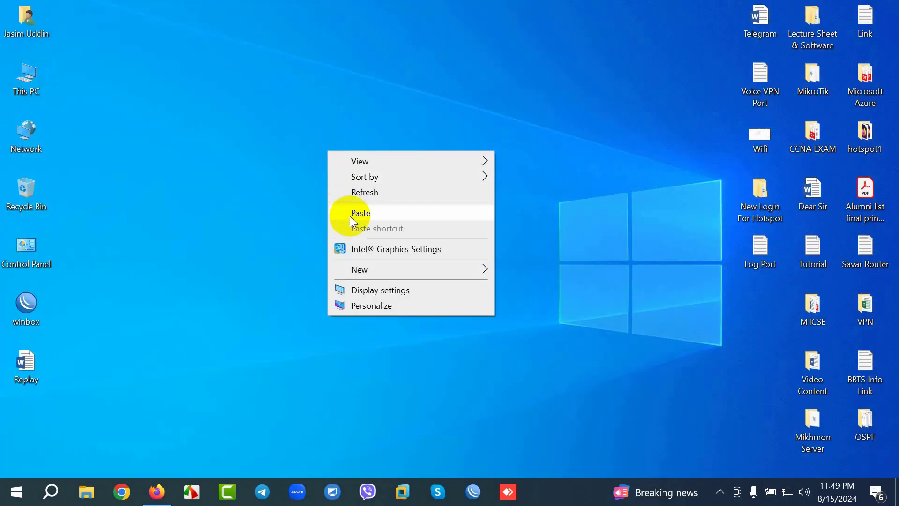
{"action": "left_click", "coordinate": [356, 213]}
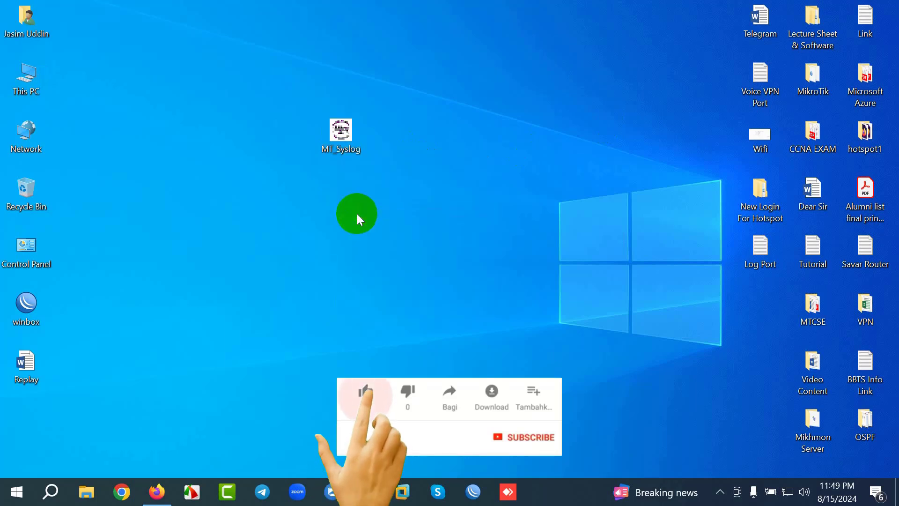
Launch WinBox, connect to the saved router D4:CA:6D:EA:DC:78 as admin, and open a new terminal
{"action": "left_click", "coordinate": [470, 491]}
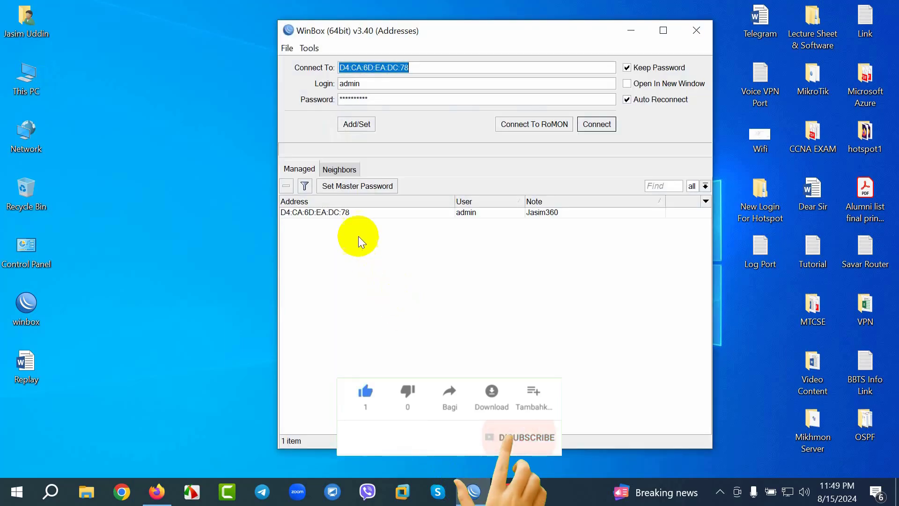
{"action": "left_click", "coordinate": [333, 213]}
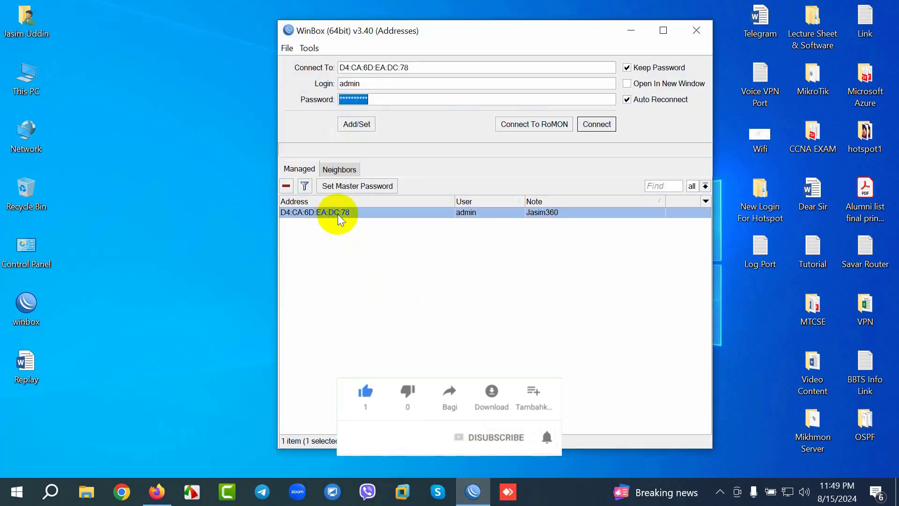
{"action": "left_click", "coordinate": [610, 123]}
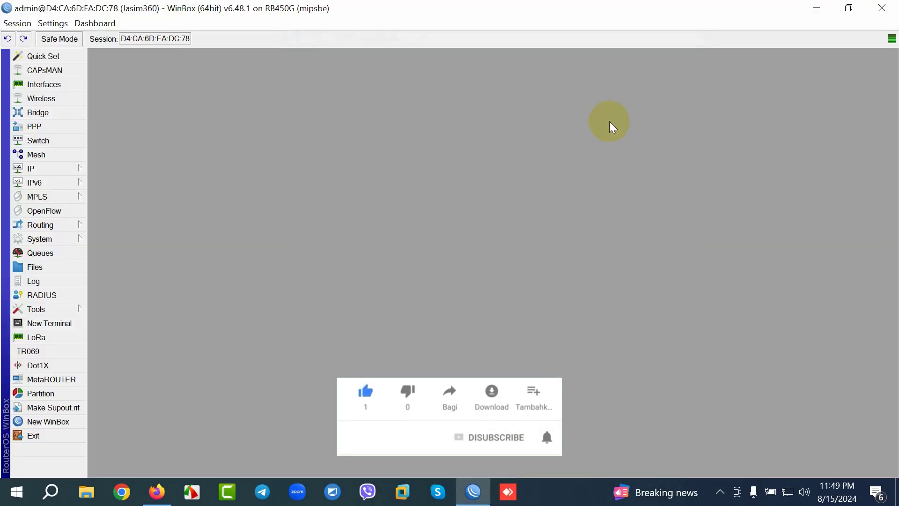
{"action": "left_click", "coordinate": [52, 323]}
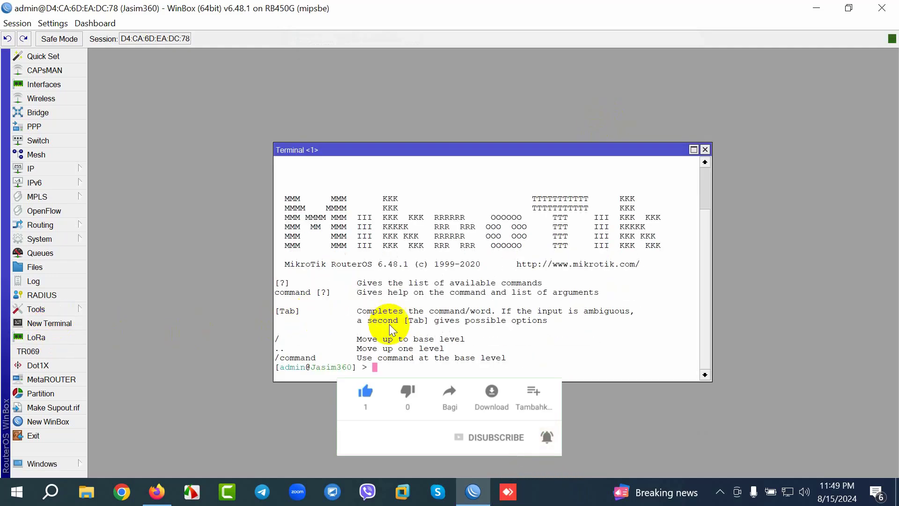
Check the PC's IPv4 address in the Ethernet adapter's connection details in Windows, and return to WinBox
{"action": "right_click", "coordinate": [788, 492]}
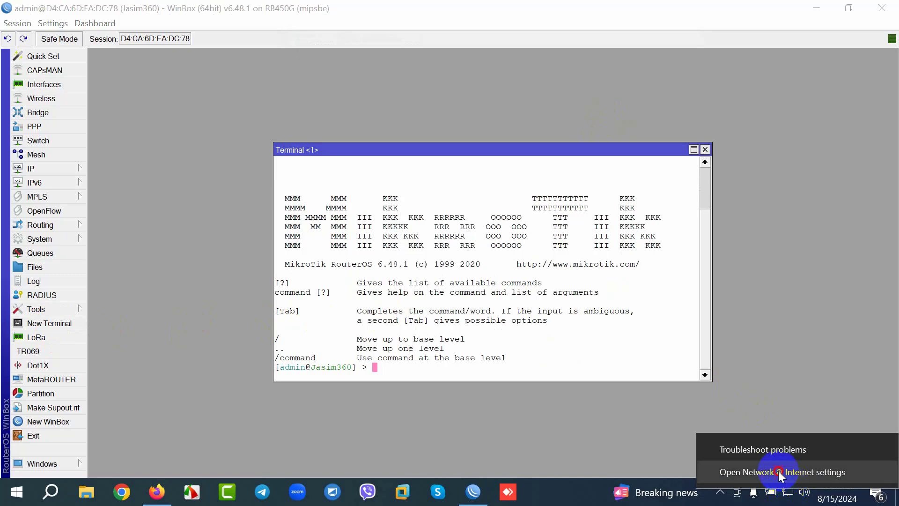
{"action": "left_click", "coordinate": [778, 470]}
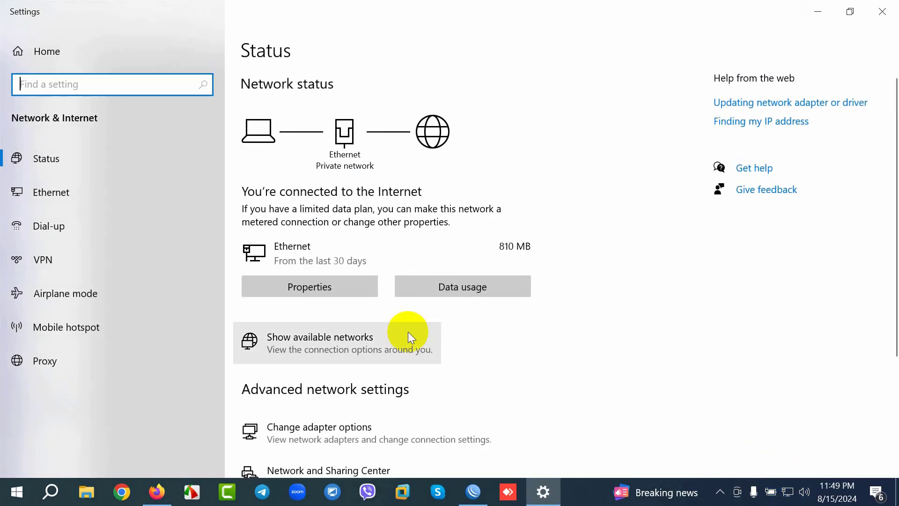
{"action": "left_click", "coordinate": [60, 190]}
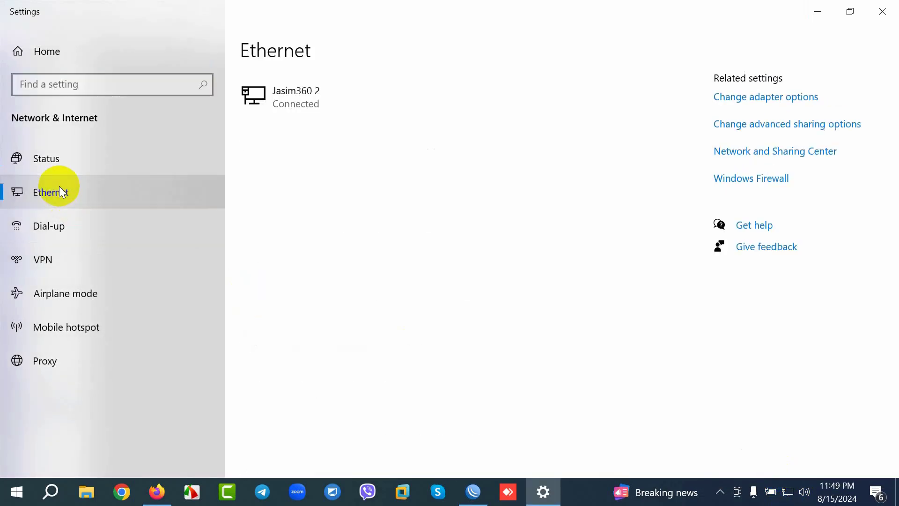
{"action": "left_click", "coordinate": [754, 99]}
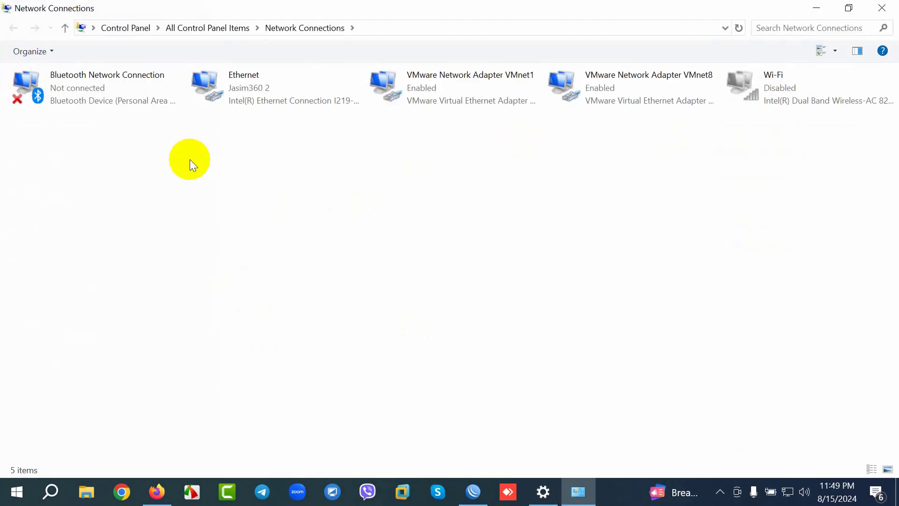
{"action": "right_click", "coordinate": [234, 85]}
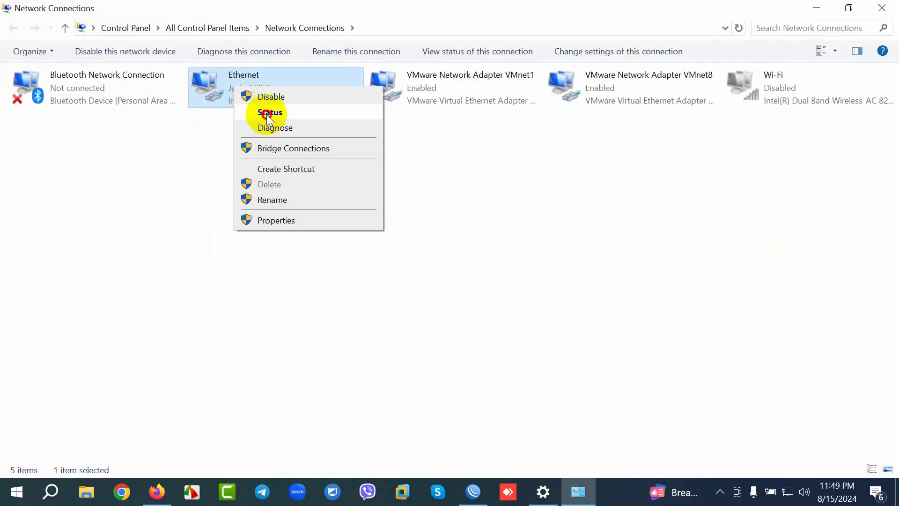
{"action": "left_click", "coordinate": [266, 114]}
{"action": "left_click", "coordinate": [369, 237]}
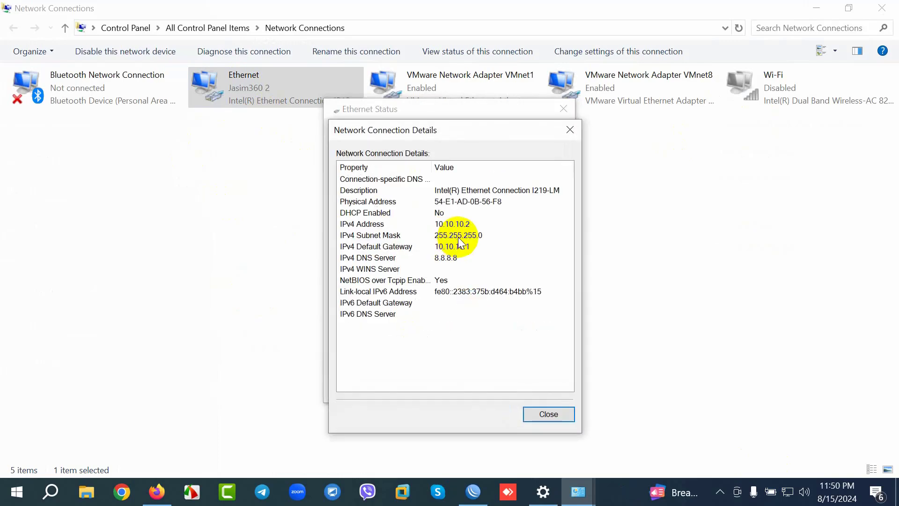
{"action": "left_click", "coordinate": [543, 415]}
{"action": "left_click", "coordinate": [567, 109]}
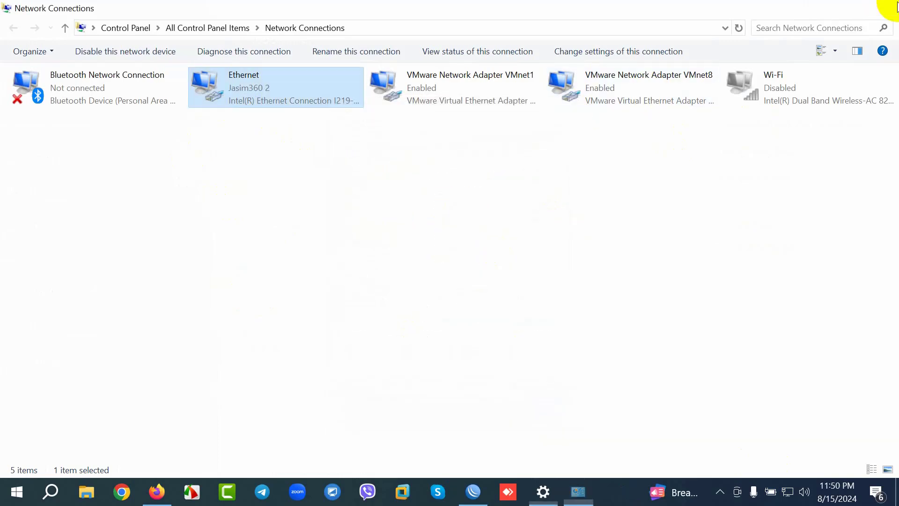
{"action": "left_click", "coordinate": [882, 8]}
{"action": "left_click", "coordinate": [882, 8]}
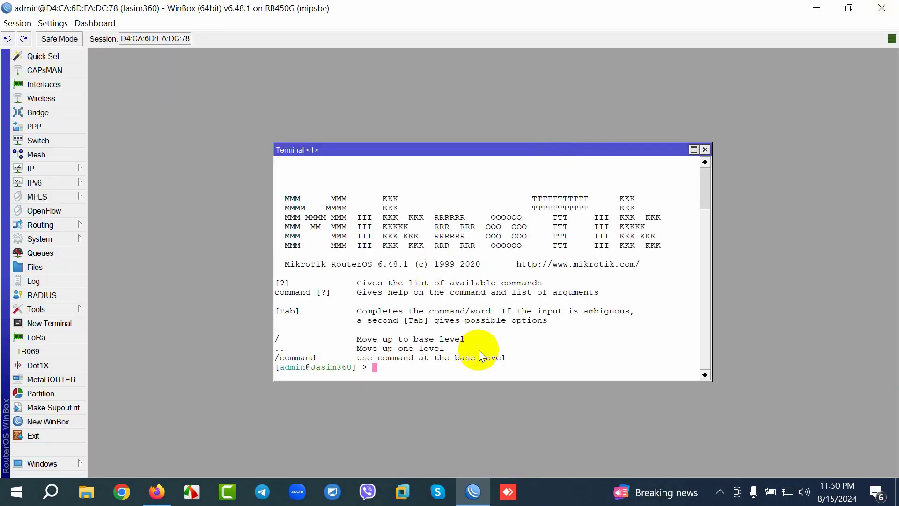
Ping 10.10.10.2 from the router's terminal and close the terminal
{"action": "type", "text": "ping "}
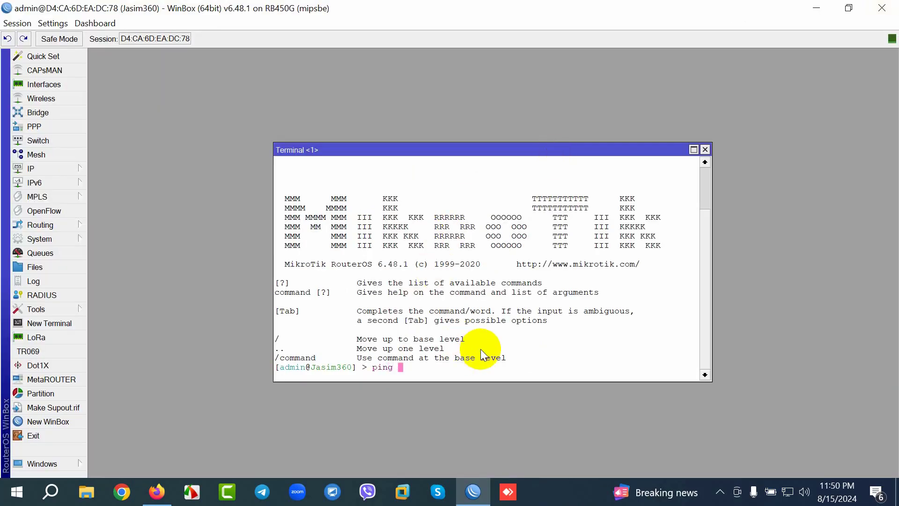
{"action": "type", "text": "10.10.10.2"}
{"action": "key", "text": "Return"}
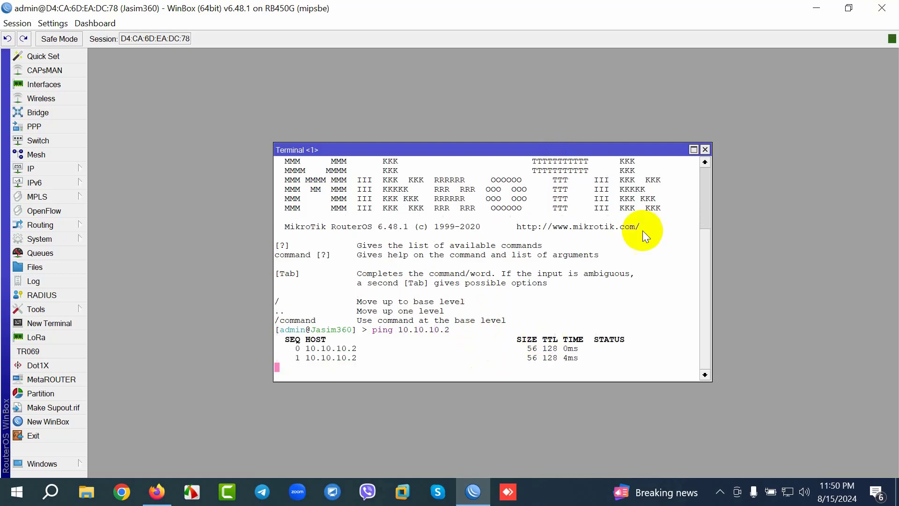
{"action": "left_click", "coordinate": [705, 149]}
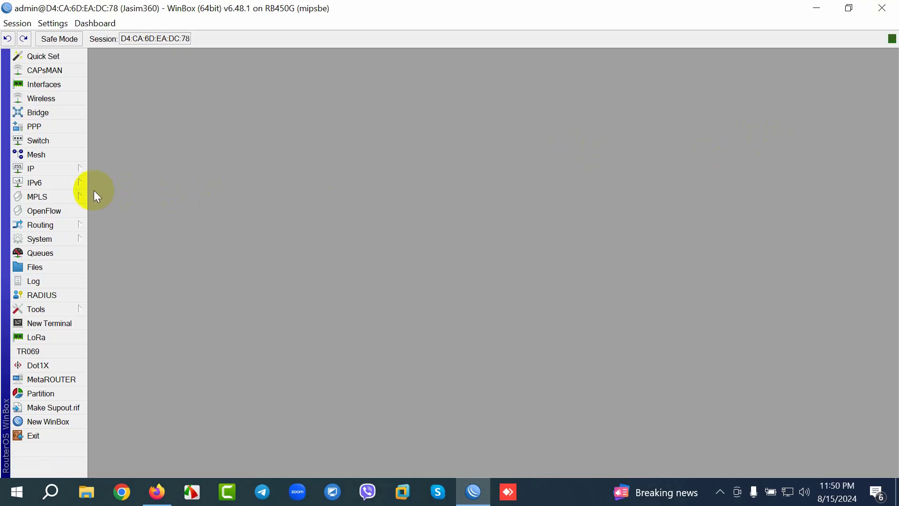
Start a new firewall filter rule on the forward chain and set its protocol to 6 (tcp)
{"action": "left_click", "coordinate": [71, 171]}
{"action": "left_click", "coordinate": [124, 243]}
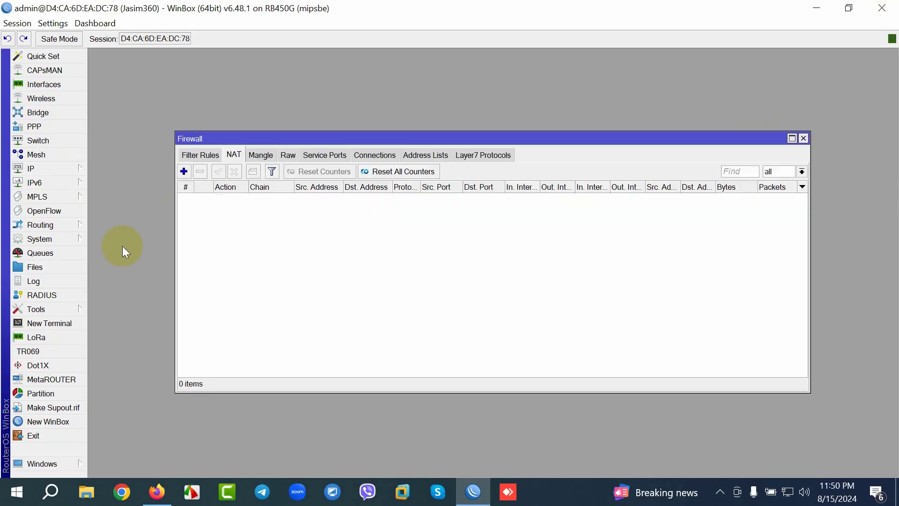
{"action": "left_click", "coordinate": [193, 158]}
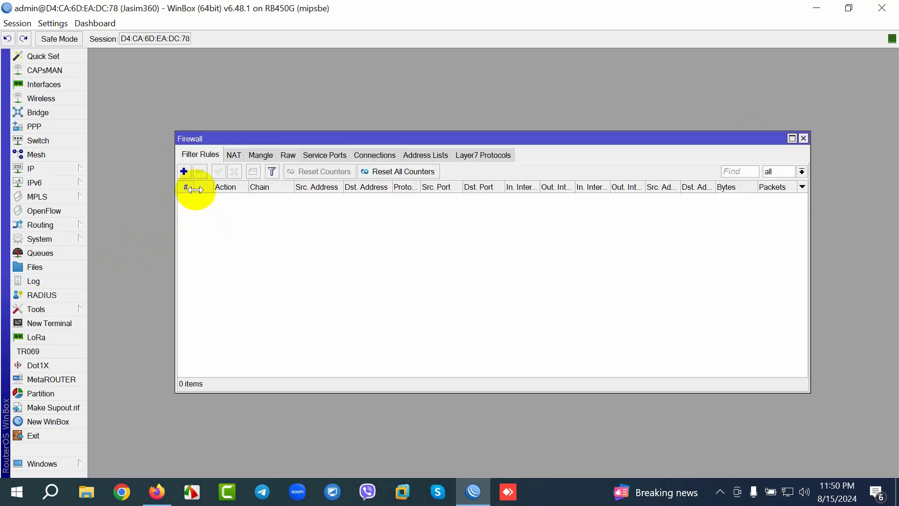
{"action": "left_click", "coordinate": [184, 171]}
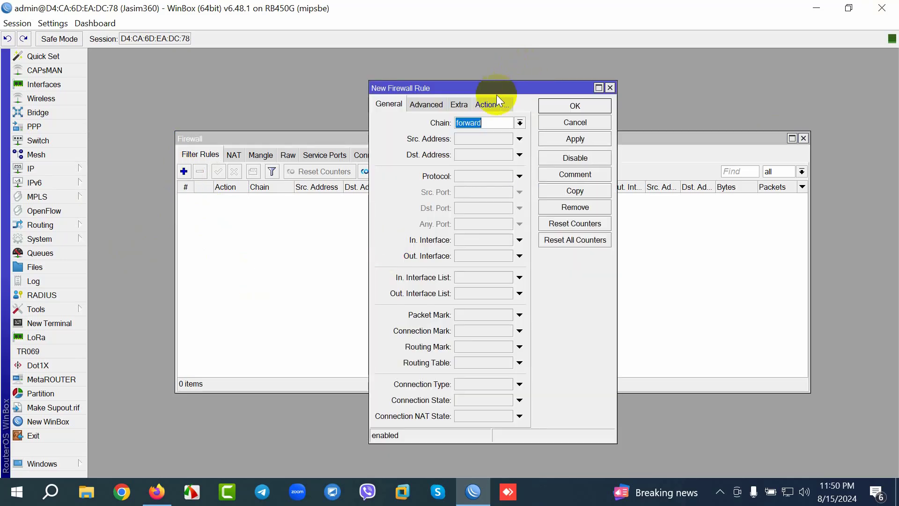
{"action": "left_click_drag", "start_coordinate": [494, 88], "coordinate": [329, 91]}
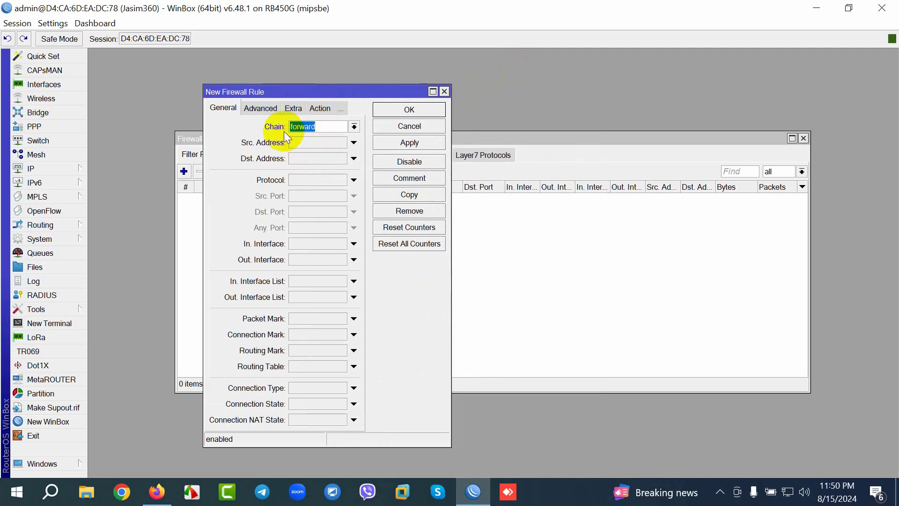
{"action": "left_click", "coordinate": [310, 181]}
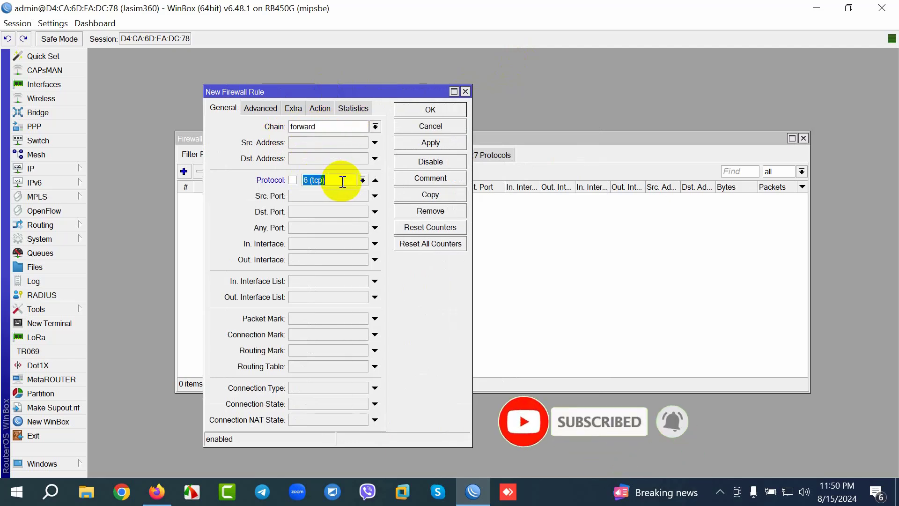
Set the rule's destination ports to 80, 443, 1701-1723, 25 and 465
{"action": "left_click", "coordinate": [312, 213]}
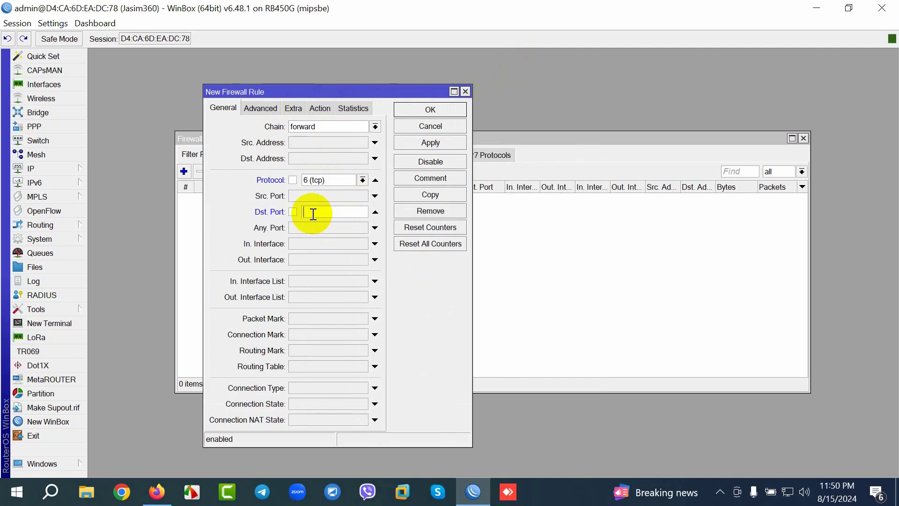
{"action": "type", "text": "80"}
{"action": "type", "text": ",443, "}
{"action": "type", "text": "17"}
{"action": "type", "text": "00"}
{"action": "key", "text": "BackSpace"}
{"action": "type", "text": "1-1723"}
{"action": "key", "text": "Left"}
{"action": "key", "text": "Left"}
{"action": "key", "text": "Right"}
{"action": "key", "text": "Right"}
{"action": "key", "text": "Right"}
{"action": "type", "text": ", 25, 465"}
Restrict the firewall rule to connections in the new state
{"action": "left_click", "coordinate": [374, 388]}
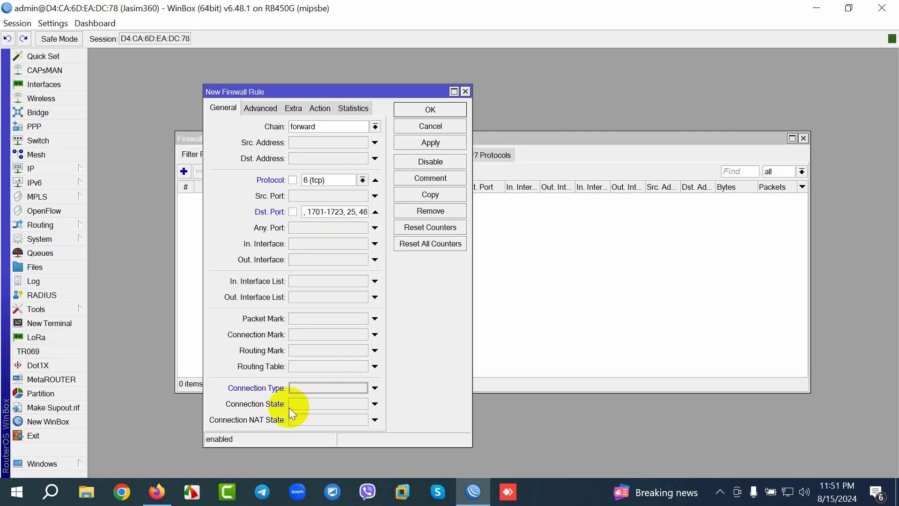
{"action": "left_click", "coordinate": [311, 404]}
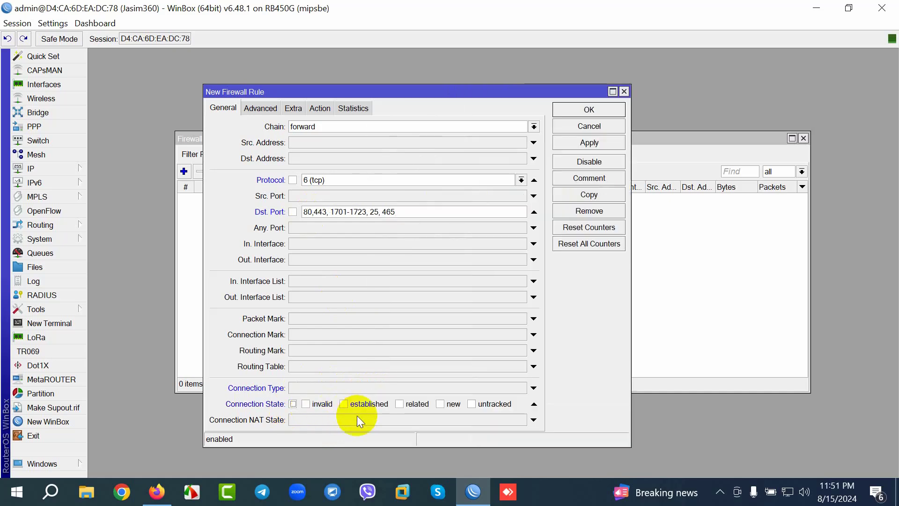
{"action": "left_click", "coordinate": [440, 405]}
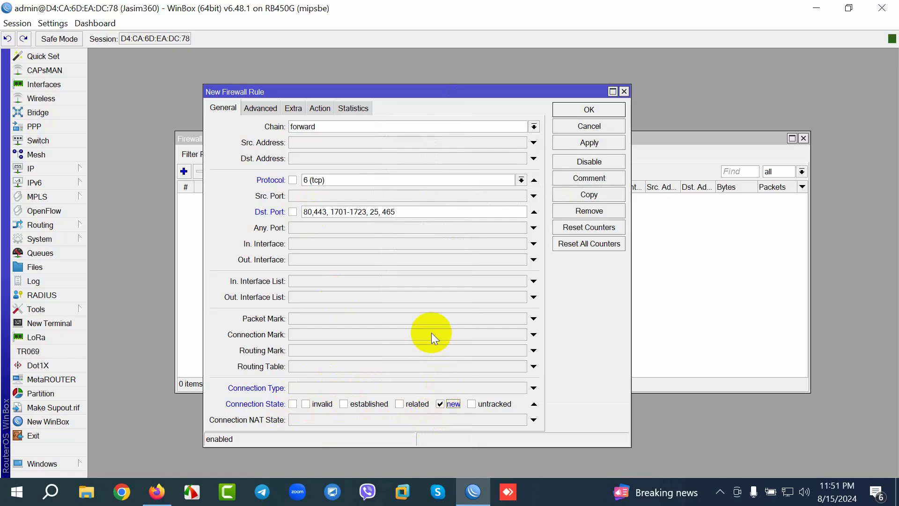
Set the firewall rule's action to log and save the rule
{"action": "left_click", "coordinate": [320, 109]}
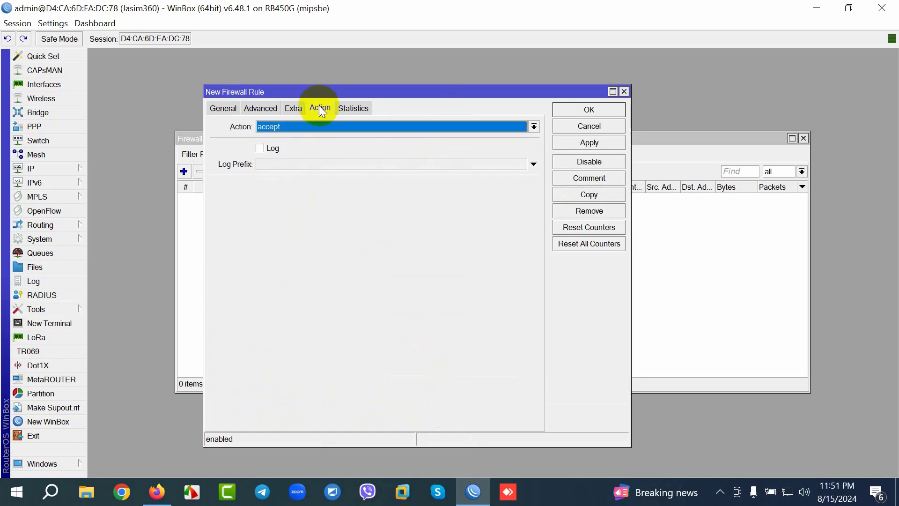
{"action": "left_click", "coordinate": [350, 124]}
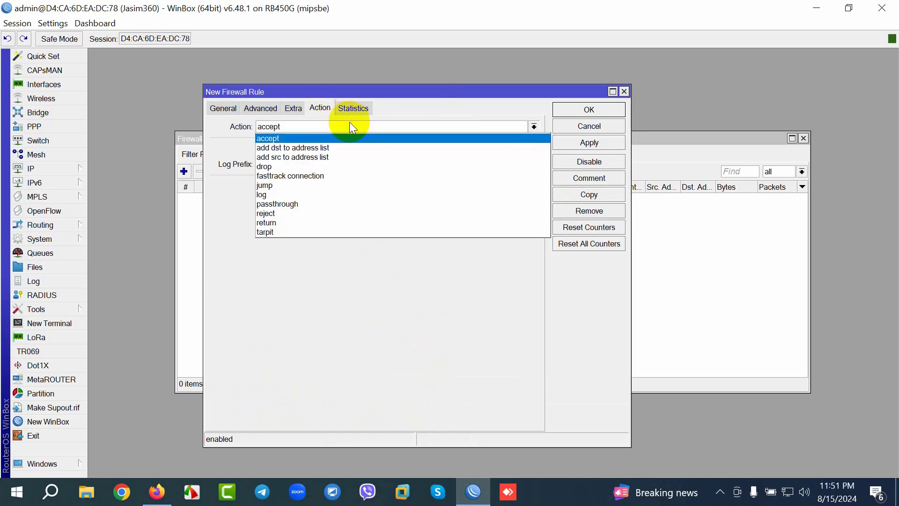
{"action": "left_click", "coordinate": [277, 195]}
{"action": "left_click", "coordinate": [589, 110]}
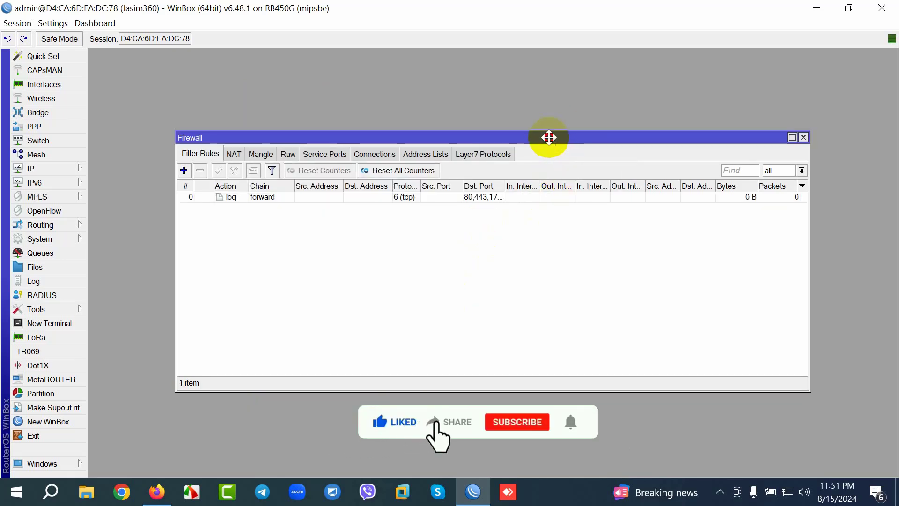
Widen the destination port column to read the filter rule's full port list, and close the firewall window
{"action": "left_click_drag", "start_coordinate": [546, 136], "coordinate": [537, 97]}
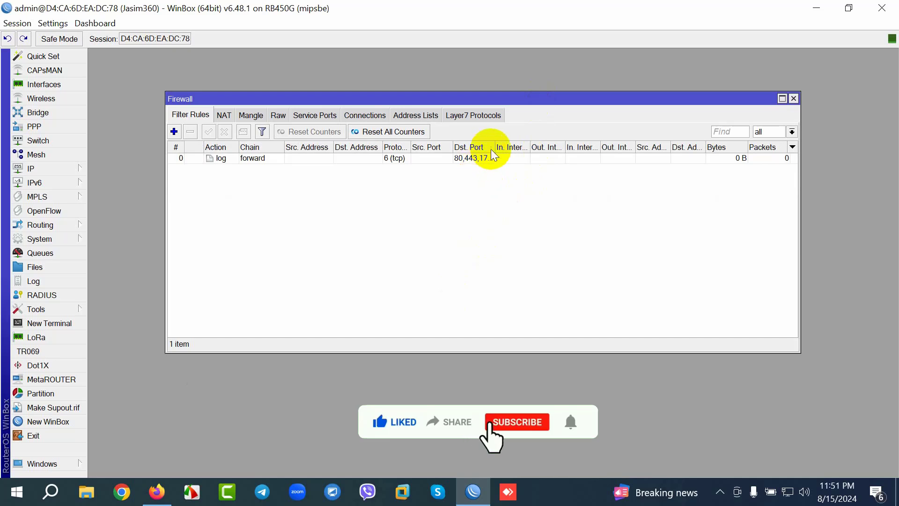
{"action": "left_click_drag", "start_coordinate": [495, 147], "coordinate": [576, 147]}
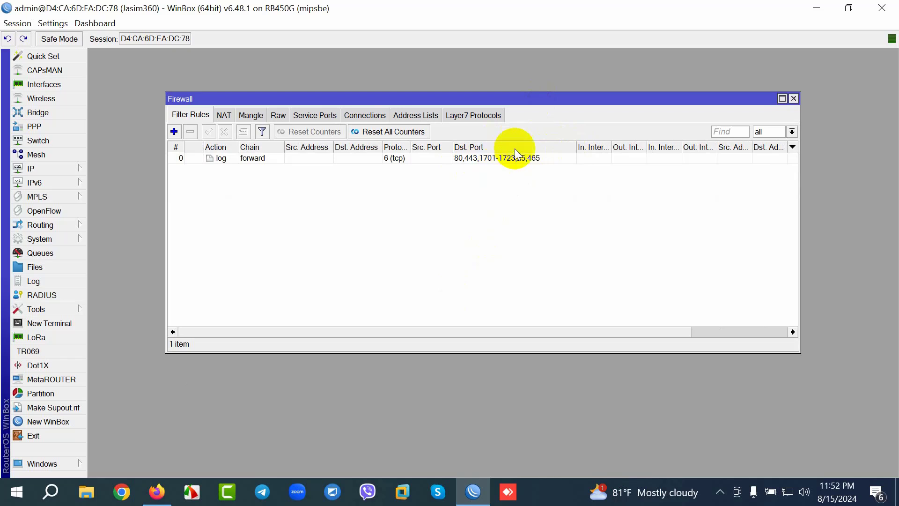
{"action": "left_click", "coordinate": [793, 99]}
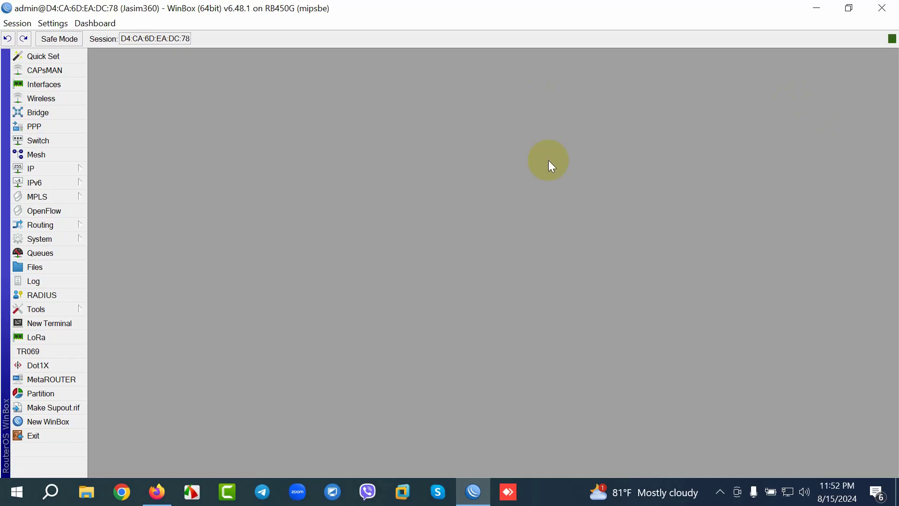
Add a new log action named SysLog in the router's system logging settings
{"action": "left_click", "coordinate": [63, 237]}
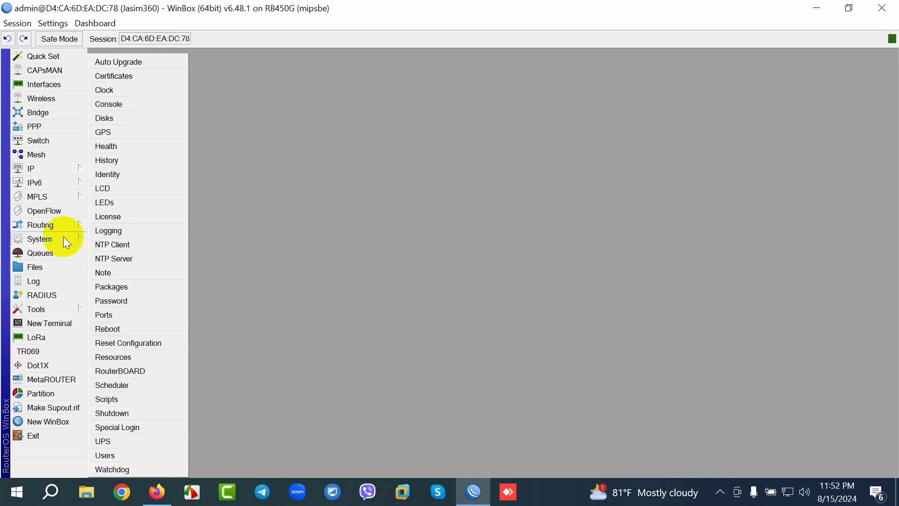
{"action": "left_click", "coordinate": [100, 230]}
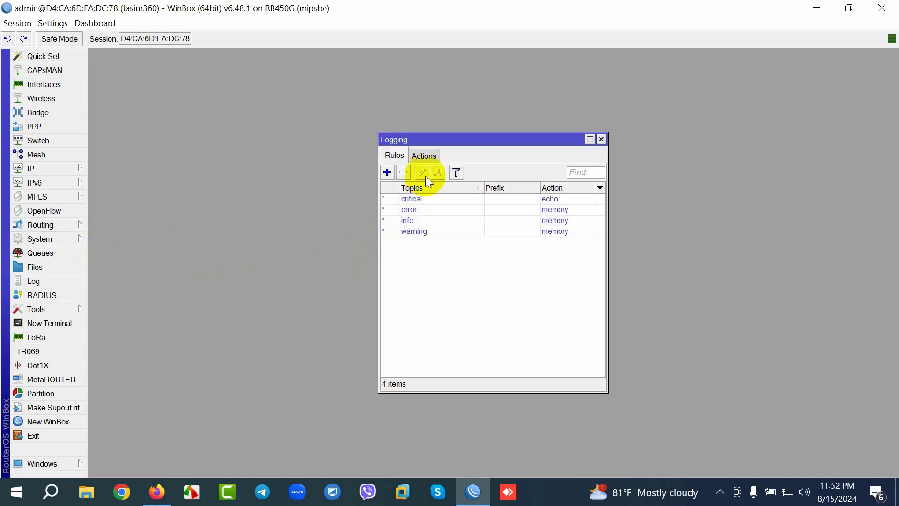
{"action": "left_click", "coordinate": [430, 158]}
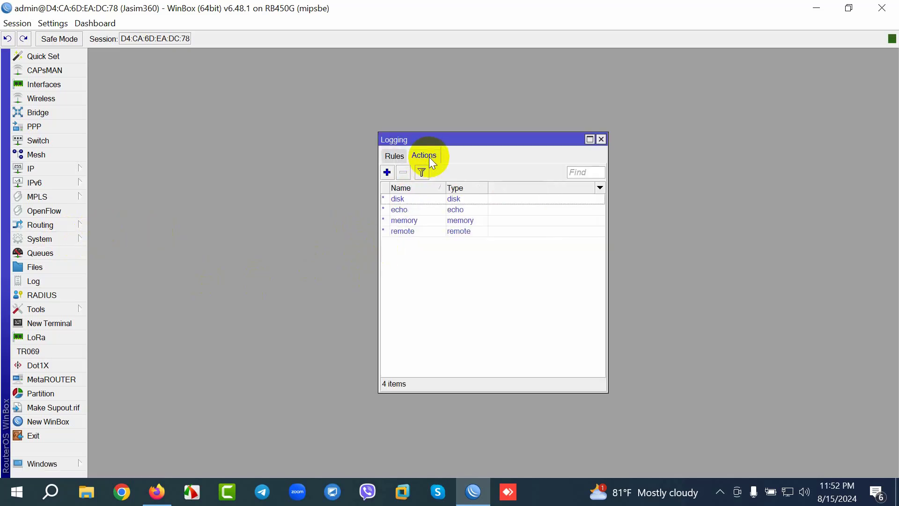
{"action": "left_click", "coordinate": [387, 172]}
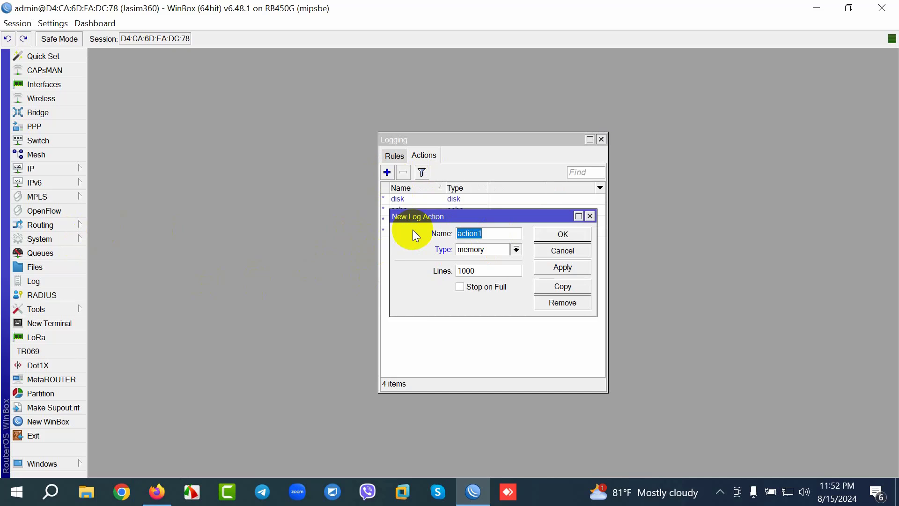
{"action": "type", "text": "Log"}
{"action": "left_click", "coordinate": [458, 233]}
{"action": "type", "text": "Sys"}
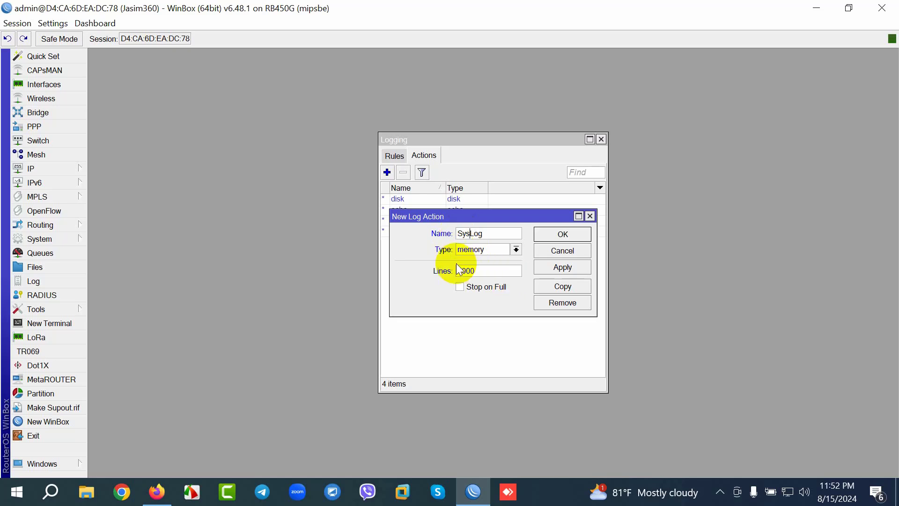
Set the SysLog action's type to remote with remote address 10.10.10.2, and save it
{"action": "left_click", "coordinate": [515, 249]}
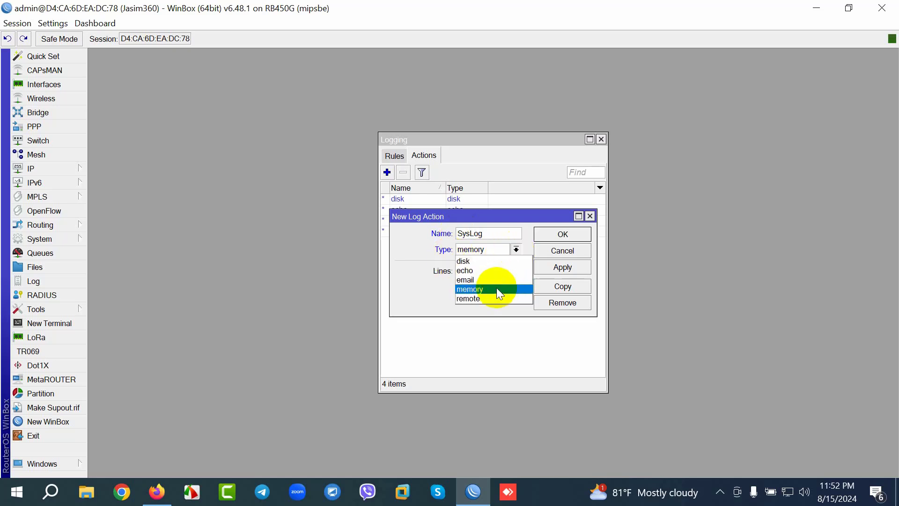
{"action": "left_click", "coordinate": [482, 298]}
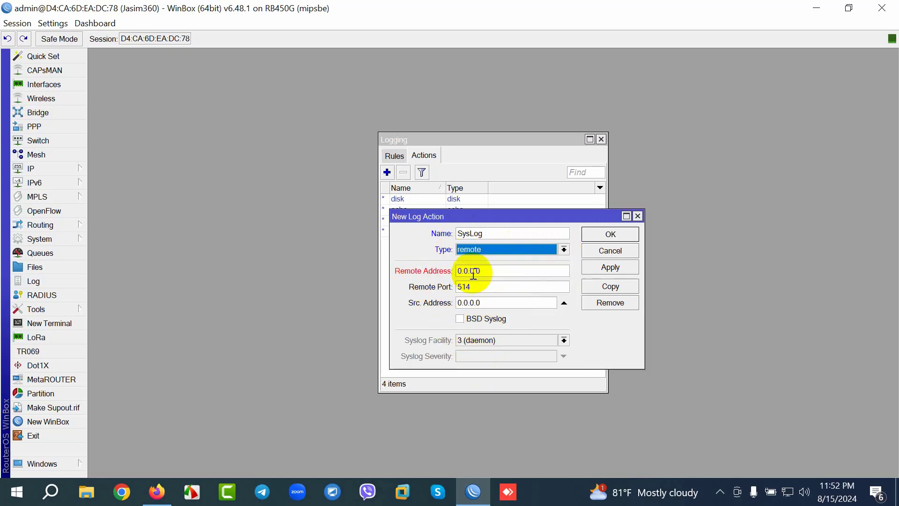
{"action": "left_click_drag", "start_coordinate": [496, 271], "coordinate": [459, 270]}
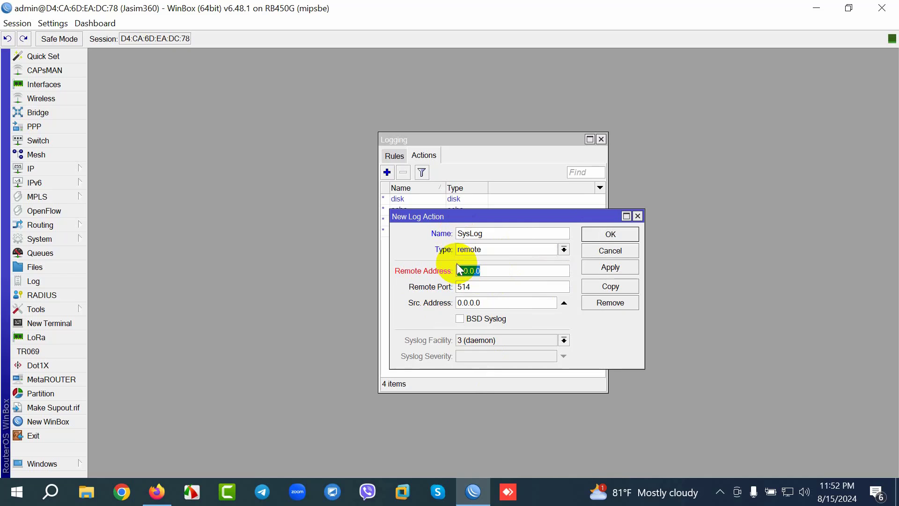
{"action": "type", "text": "10"}
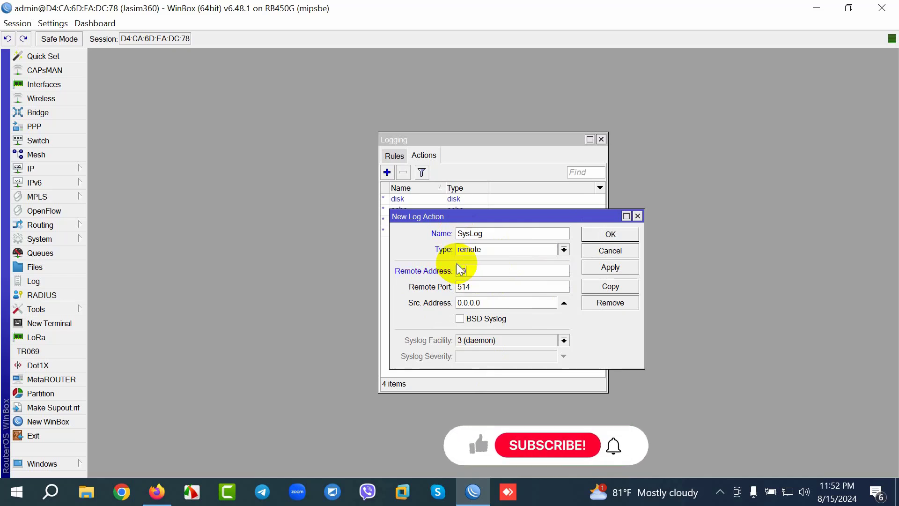
{"action": "type", "text": ".10.10.2"}
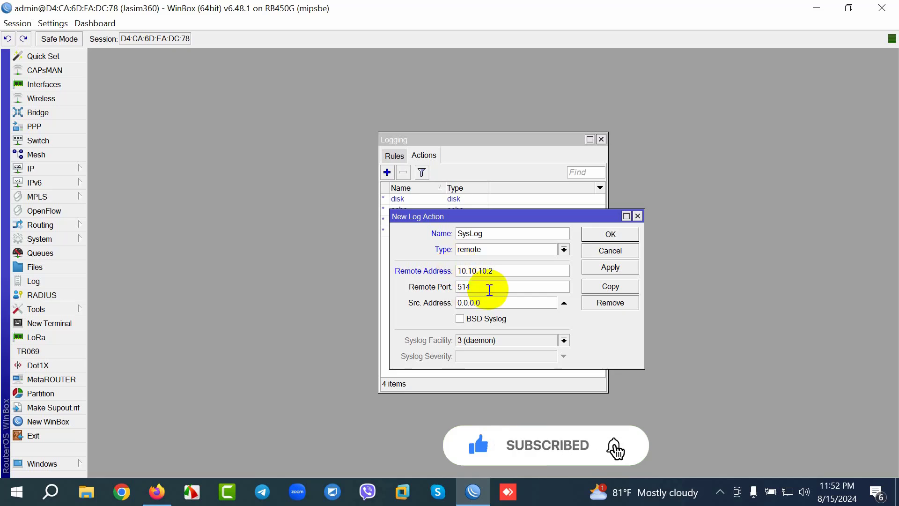
{"action": "left_click", "coordinate": [610, 234]}
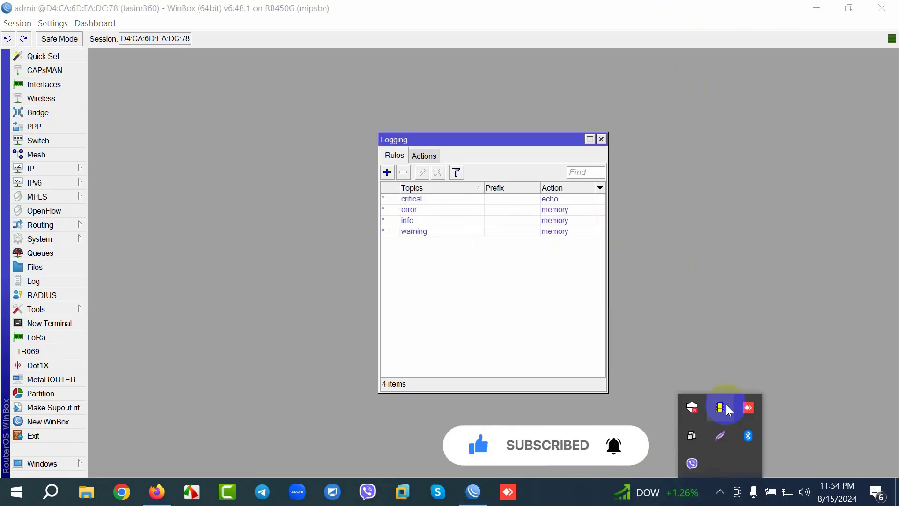
Review the saved SysLog action's type, remote address and port, and close it without changes
{"action": "left_click", "coordinate": [727, 408]}
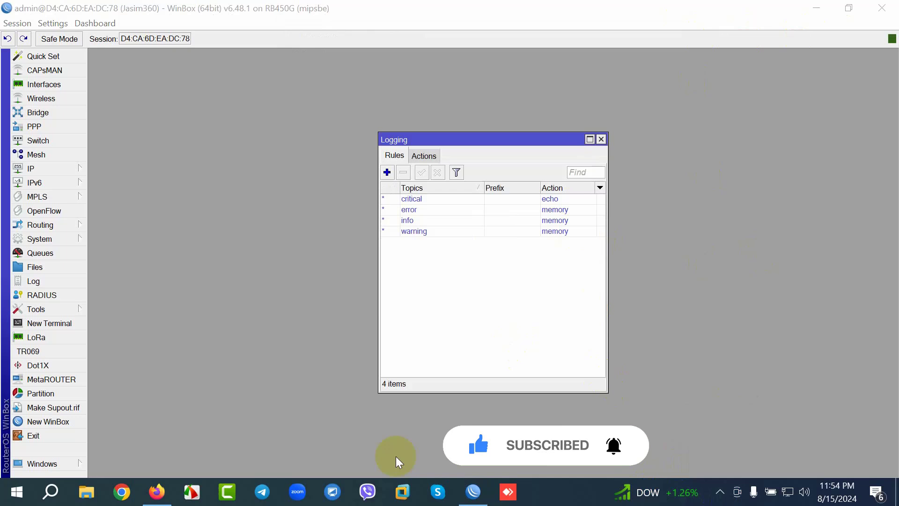
{"action": "left_click", "coordinate": [424, 155]}
{"action": "left_click", "coordinate": [411, 199]}
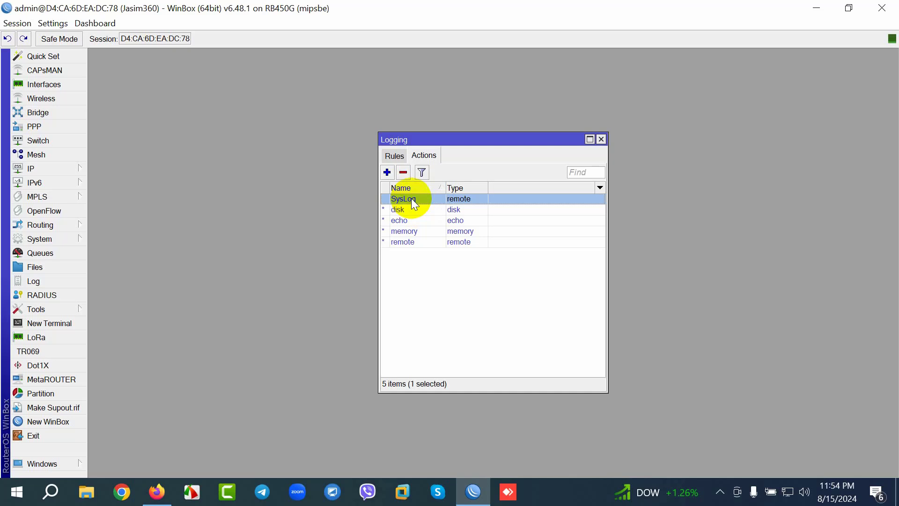
{"action": "double_click", "coordinate": [457, 201]}
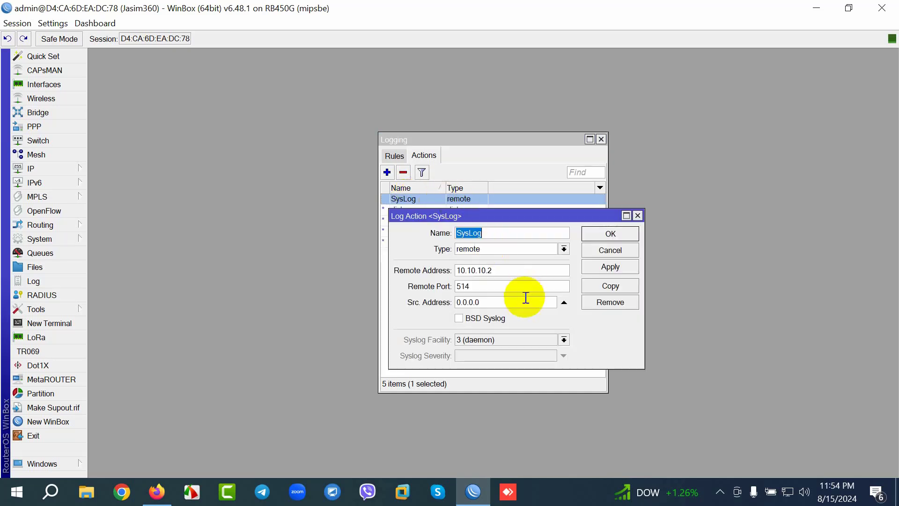
{"action": "left_click", "coordinate": [506, 272]}
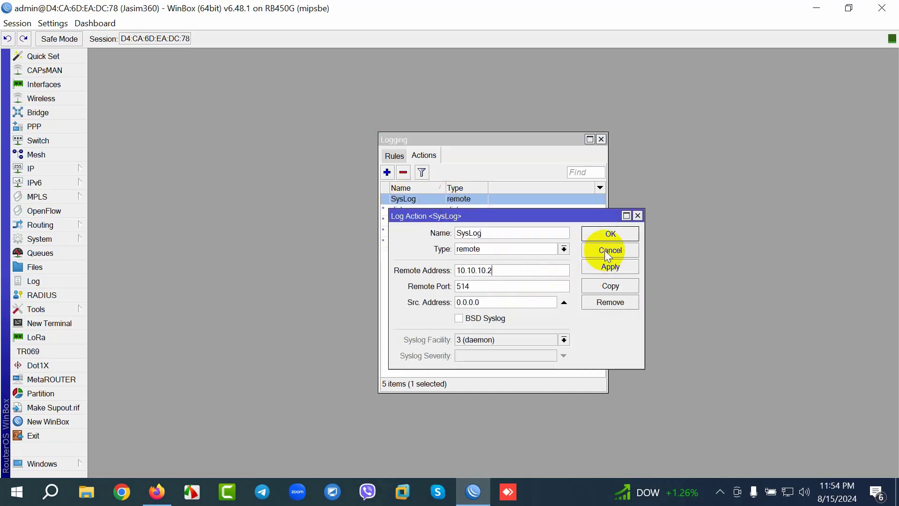
{"action": "left_click", "coordinate": [605, 250]}
Add a logging rule for the info topic with SysLog as its action, and apply it
{"action": "left_click", "coordinate": [396, 156]}
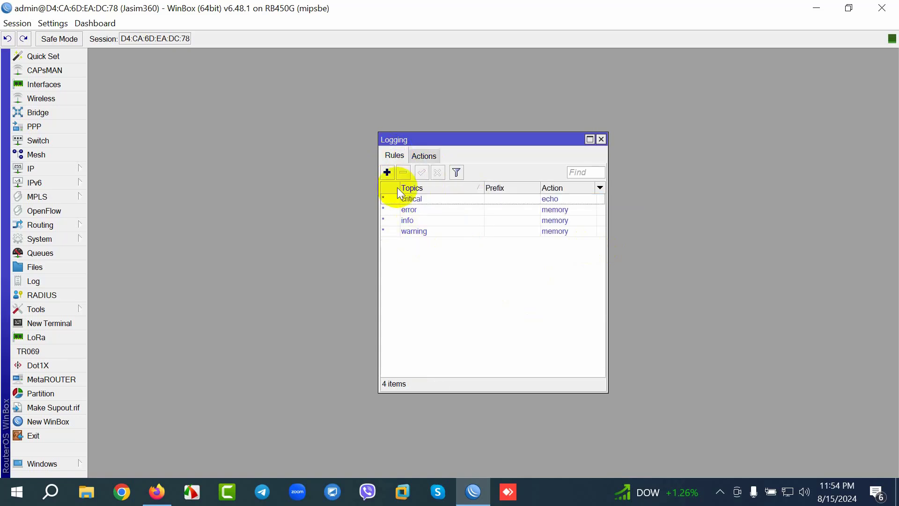
{"action": "left_click", "coordinate": [386, 172]}
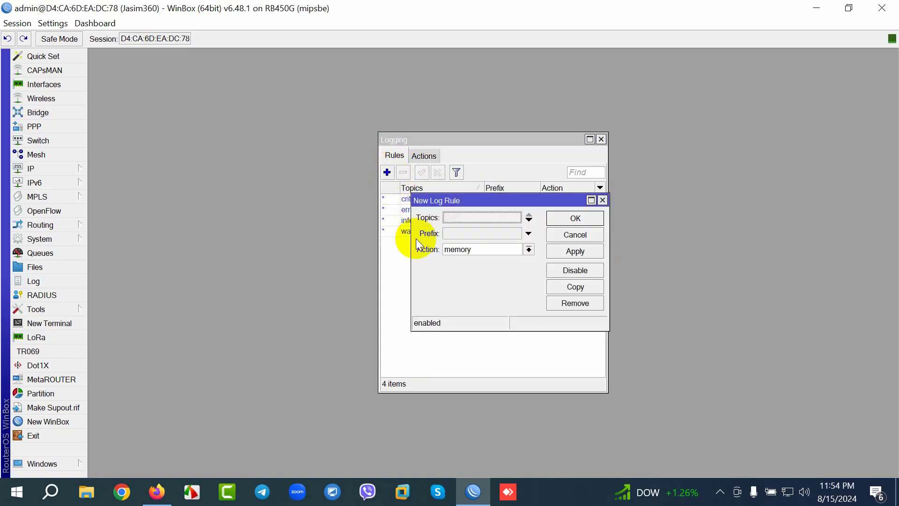
{"action": "left_click", "coordinate": [470, 217]}
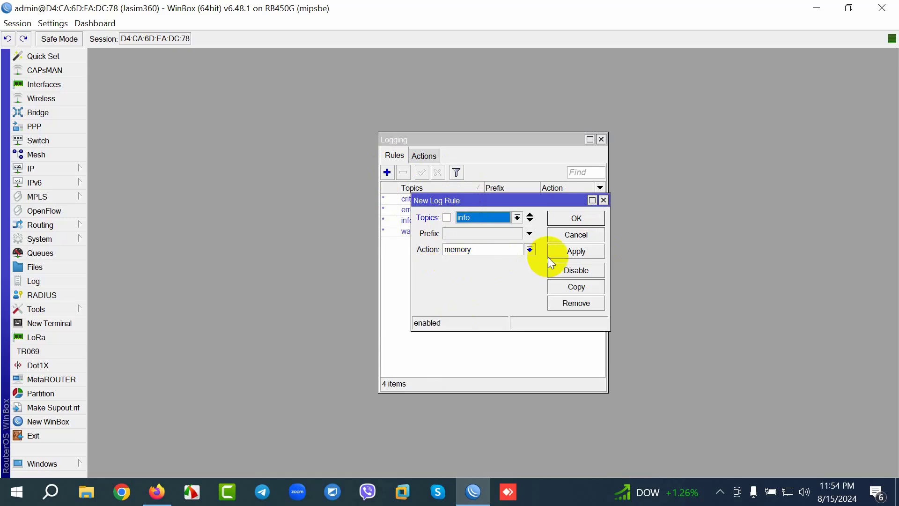
{"action": "left_click", "coordinate": [530, 250]}
{"action": "left_click", "coordinate": [469, 262]}
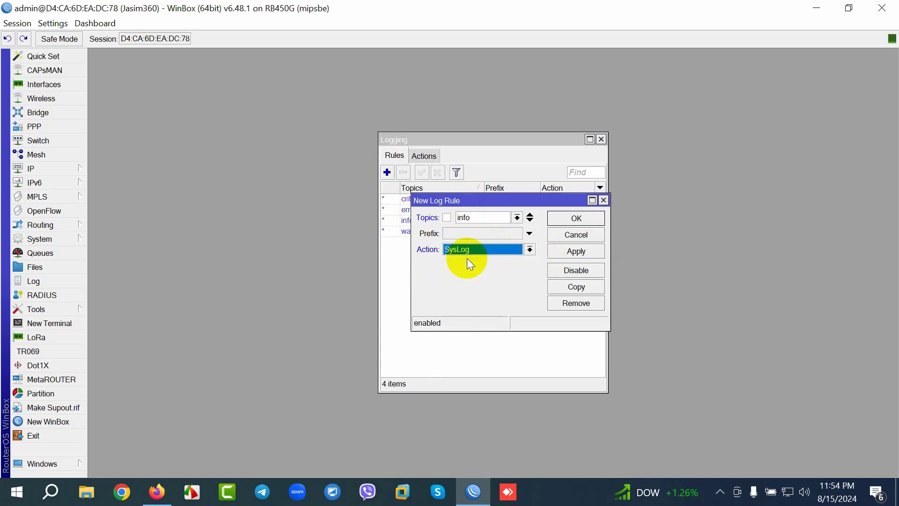
{"action": "left_click", "coordinate": [570, 255]}
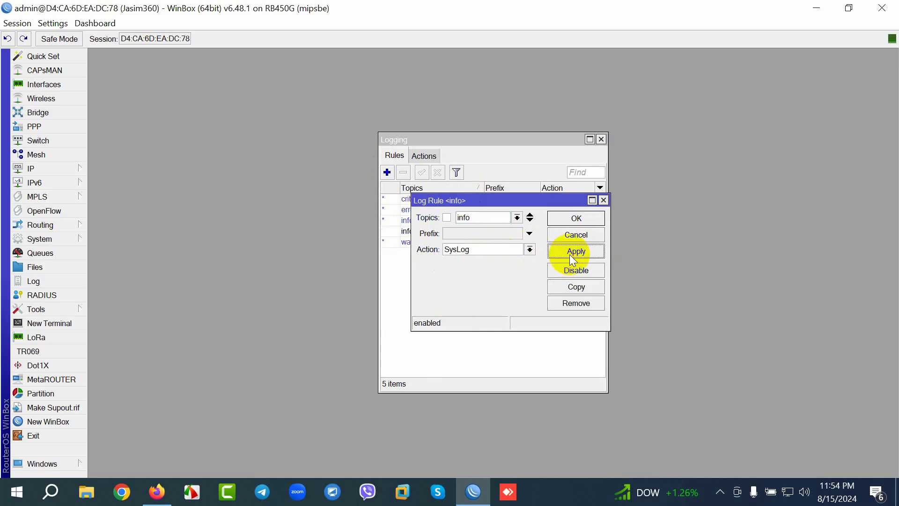
Close the saved info rule and start another logging rule with topics info and negated firewall (!firewall)
{"action": "left_click", "coordinate": [571, 220]}
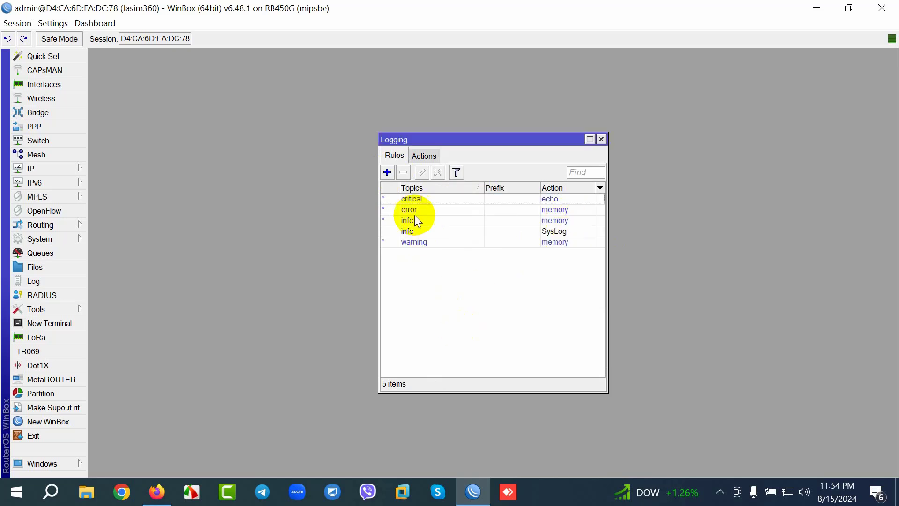
{"action": "left_click", "coordinate": [387, 173]}
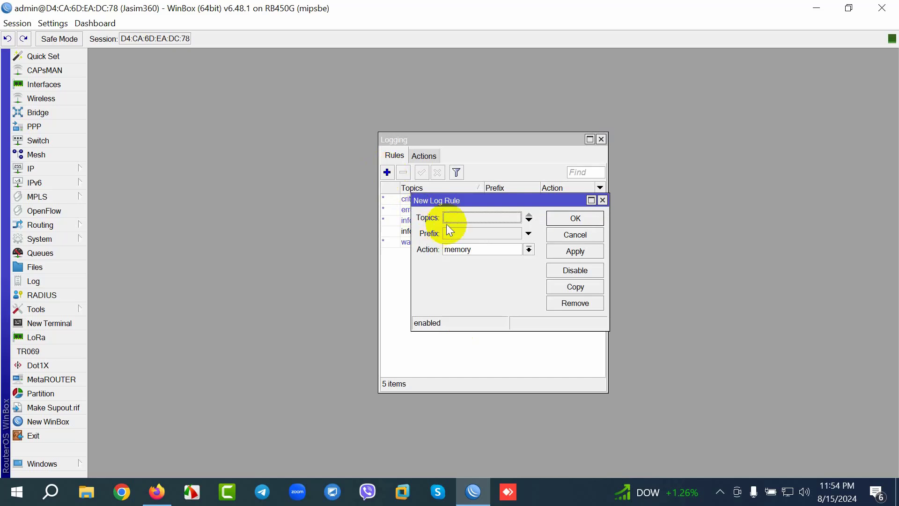
{"action": "left_click", "coordinate": [462, 218]}
{"action": "type", "text": "info"}
{"action": "left_click", "coordinate": [529, 220]}
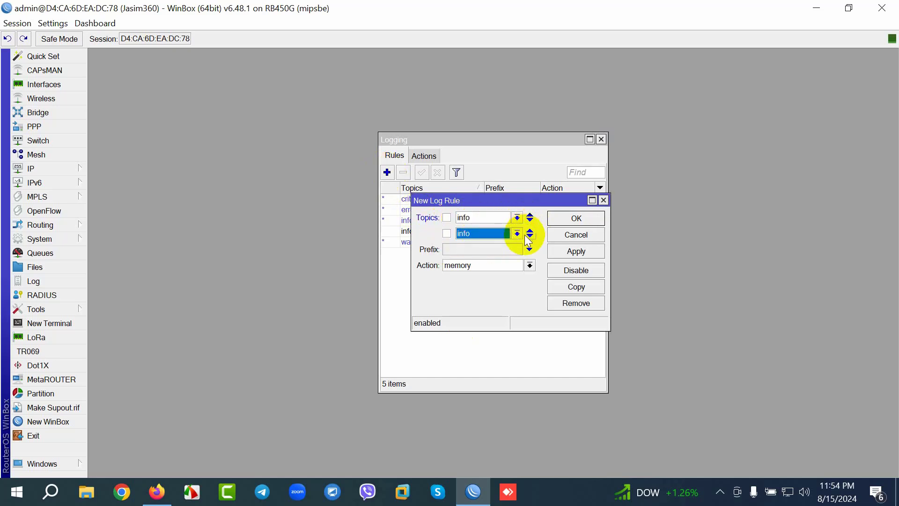
{"action": "left_click", "coordinate": [517, 234]}
{"action": "key", "text": "f"}
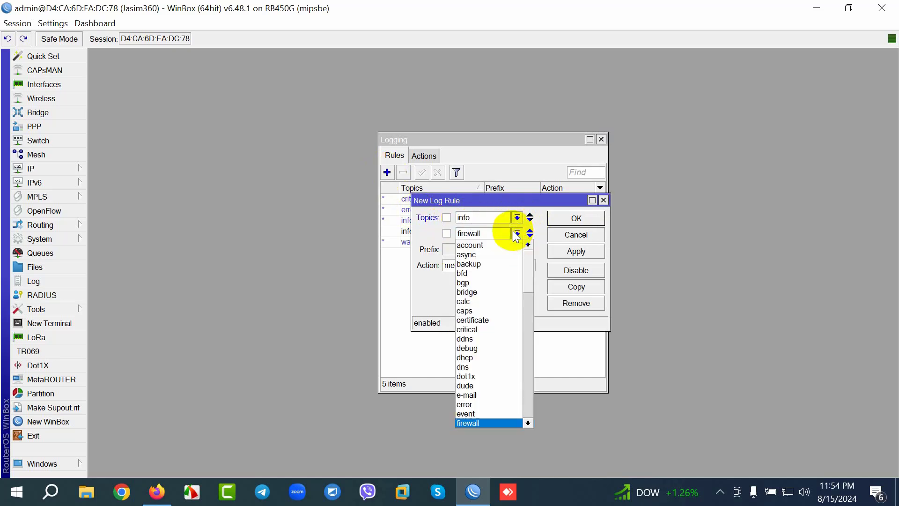
{"action": "key", "text": "r"}
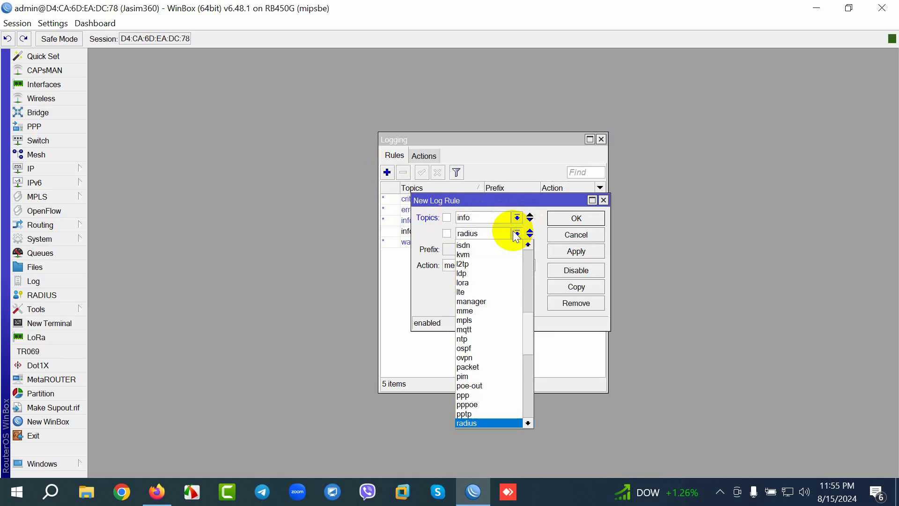
{"action": "key", "text": "f"}
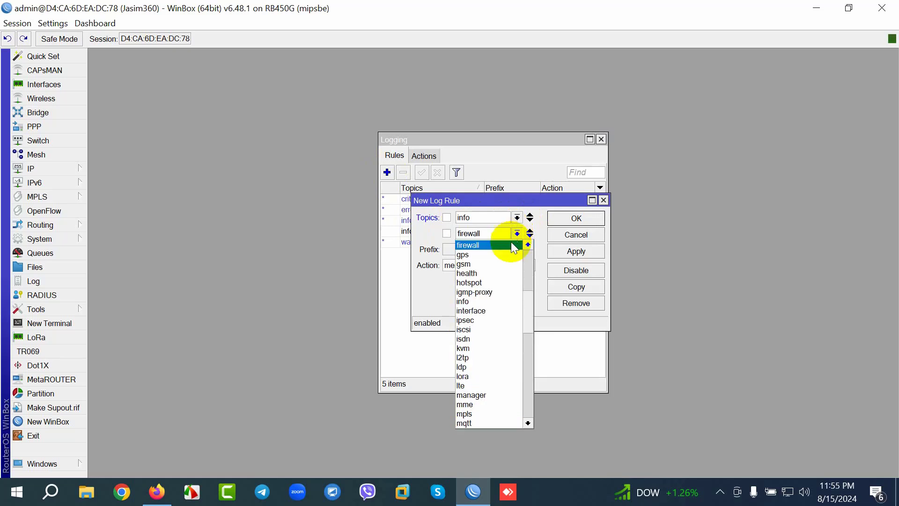
{"action": "left_click", "coordinate": [487, 244]}
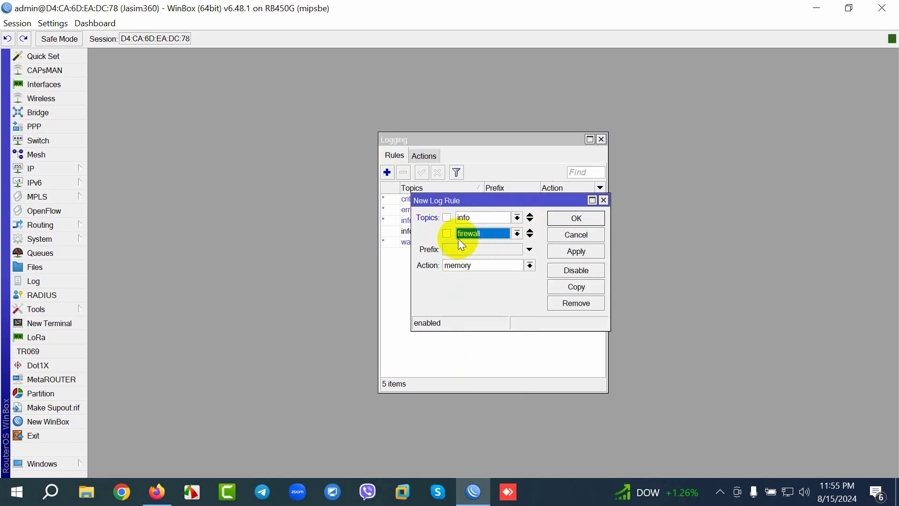
{"action": "left_click", "coordinate": [447, 234]}
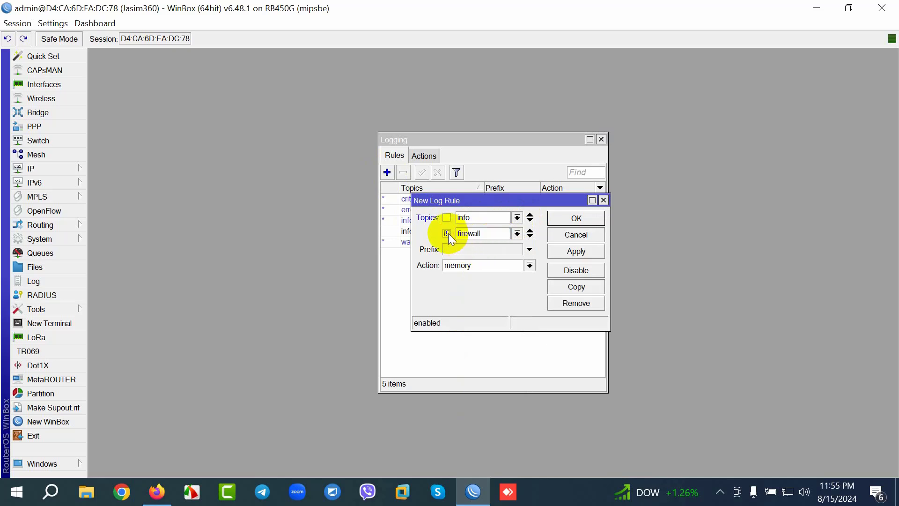
Assign SysLog as the action of the new info, !firewall rule and save it
{"action": "left_click", "coordinate": [529, 265]}
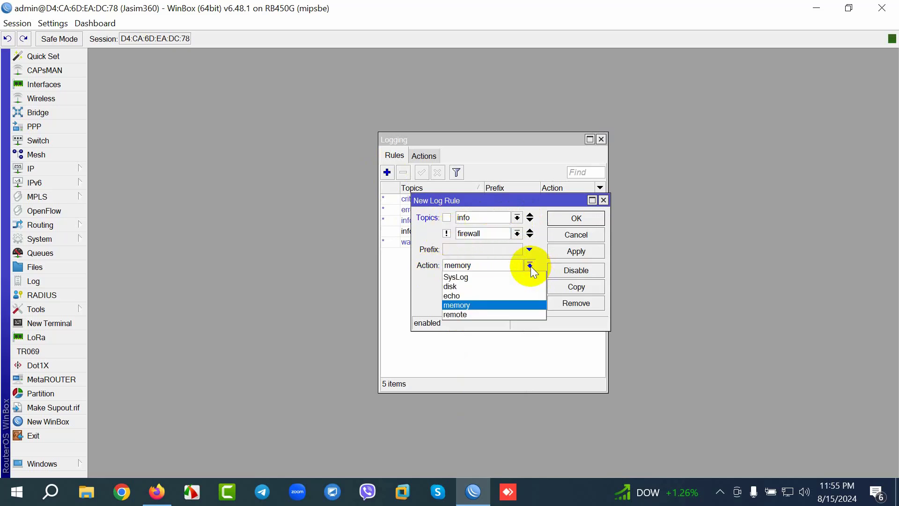
{"action": "left_click", "coordinate": [477, 276]}
{"action": "left_click", "coordinate": [571, 253]}
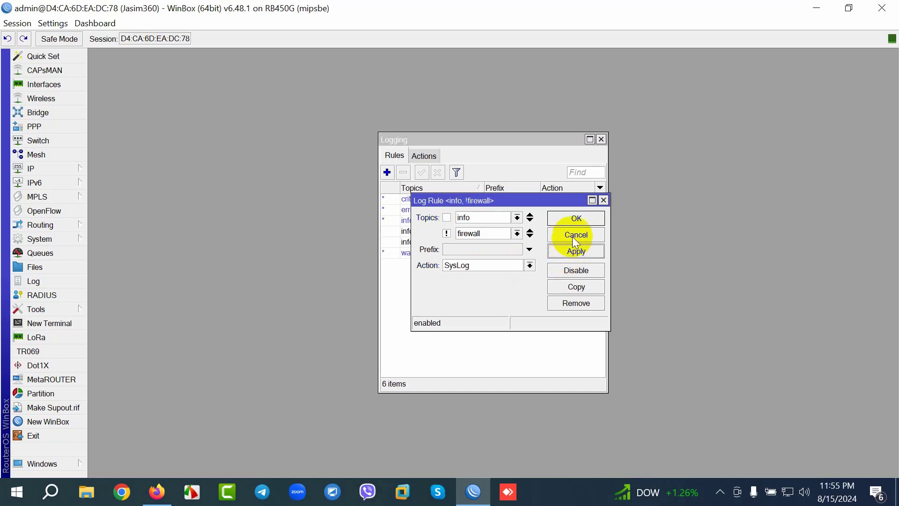
{"action": "left_click", "coordinate": [572, 218]}
Disable the default info logging rule that uses the memory action
{"action": "left_click", "coordinate": [414, 221]}
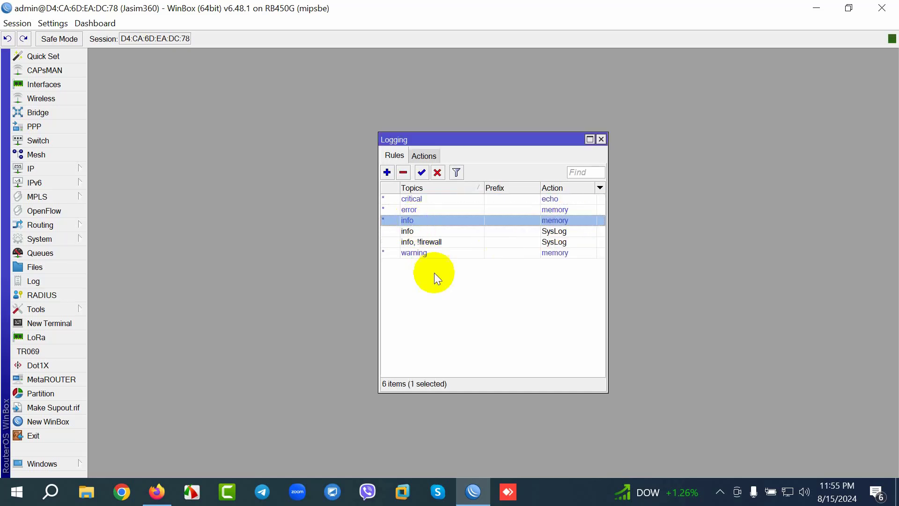
{"action": "left_click", "coordinate": [437, 173]}
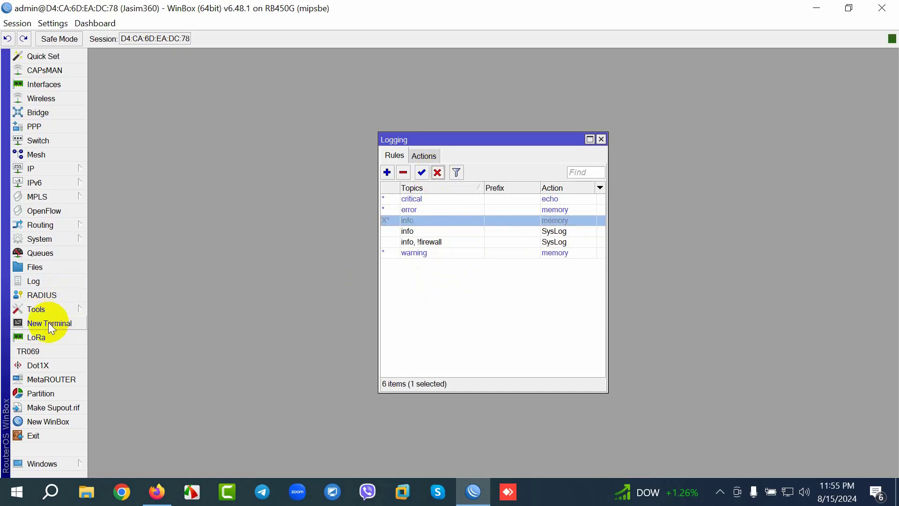
{"action": "left_click", "coordinate": [157, 491]}
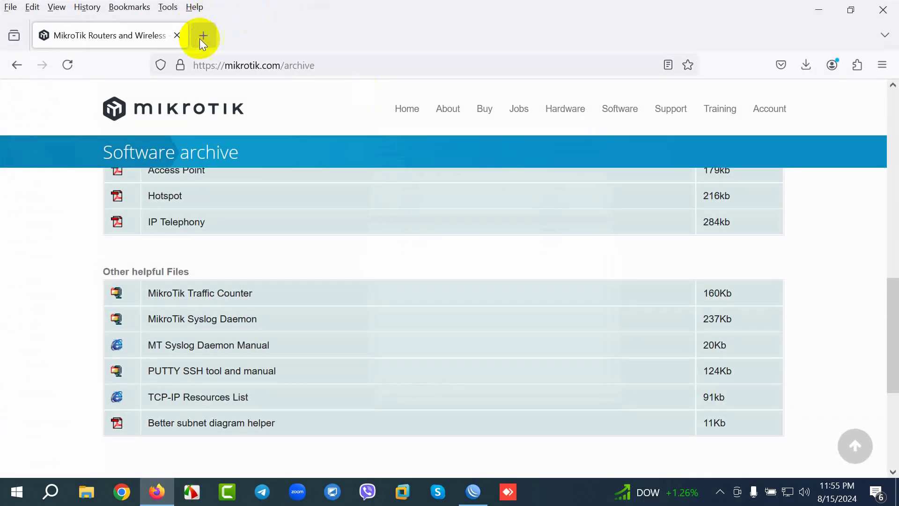
{"action": "left_click", "coordinate": [201, 36]}
{"action": "left_click", "coordinate": [261, 347]}
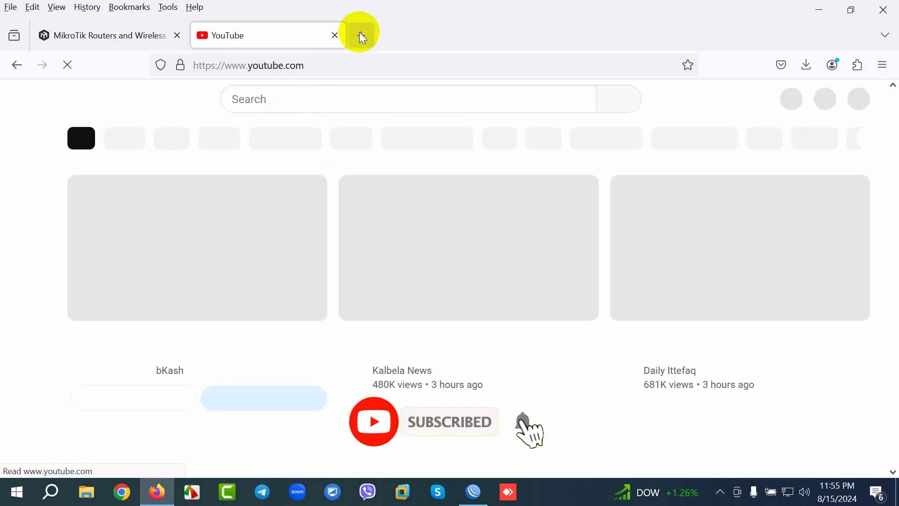
{"action": "left_click", "coordinate": [362, 36]}
{"action": "type", "text": "ps://www.prothomalo.com"}
{"action": "key", "text": "Return"}
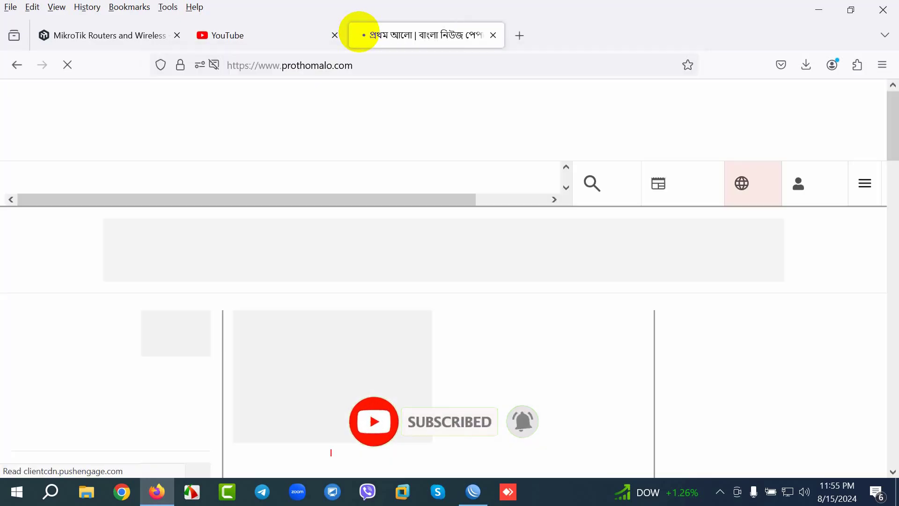
Switch to WinBox, open the router's log, enlarge it, and arrange it beside the logging rules
{"action": "left_click", "coordinate": [473, 493]}
{"action": "left_click", "coordinate": [35, 280]}
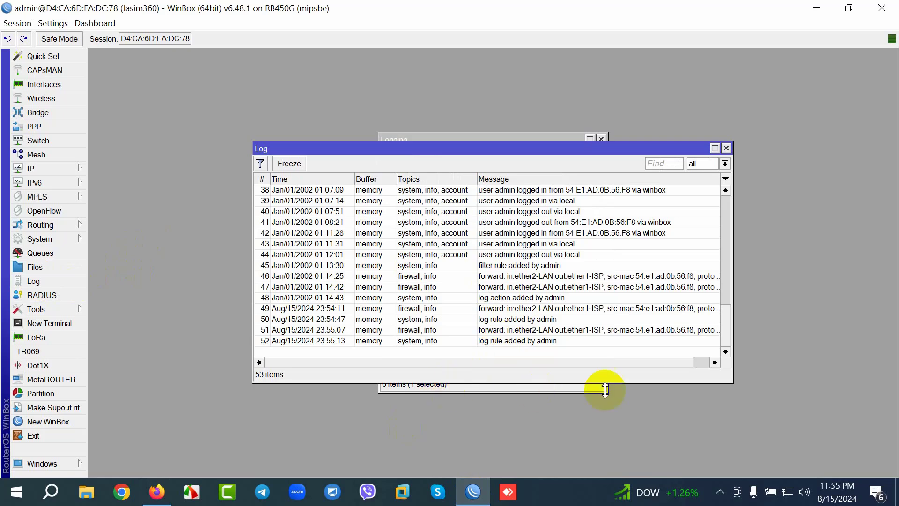
{"action": "left_click_drag", "start_coordinate": [725, 377], "coordinate": [860, 412]}
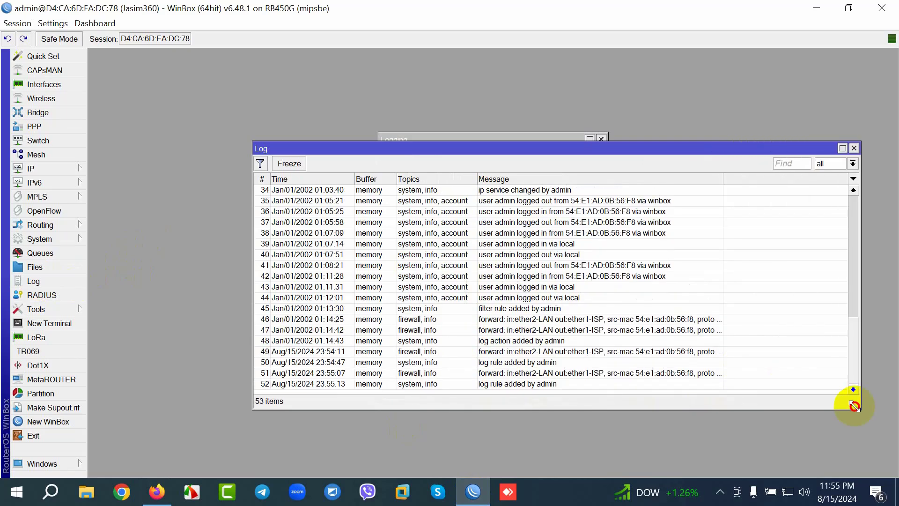
{"action": "left_click_drag", "start_coordinate": [659, 147], "coordinate": [642, 225]}
{"action": "left_click_drag", "start_coordinate": [526, 140], "coordinate": [708, 119]}
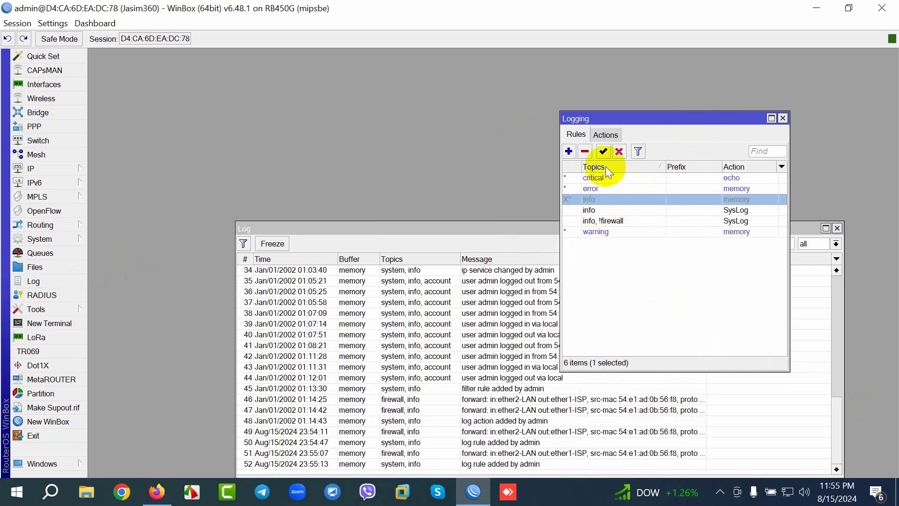
Re-enable the default info rule with the memory action and check the newest entries in the log
{"action": "left_click", "coordinate": [607, 153]}
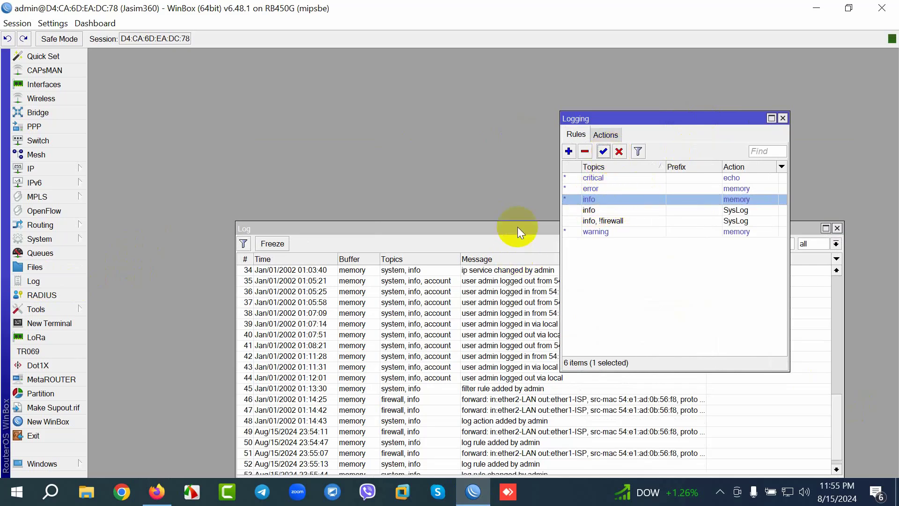
{"action": "left_click_drag", "start_coordinate": [518, 227], "coordinate": [444, 70]}
{"action": "scroll", "coordinate": [452, 220], "scroll_direction": "down", "scroll_amount": 1}
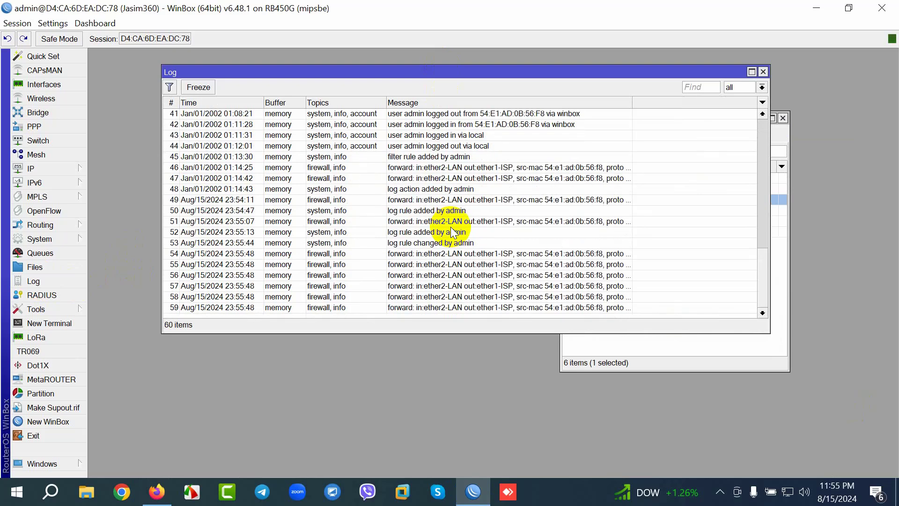
Disable the default info rule with the memory action again, and select the info, !firewall rule
{"action": "left_click", "coordinate": [689, 361]}
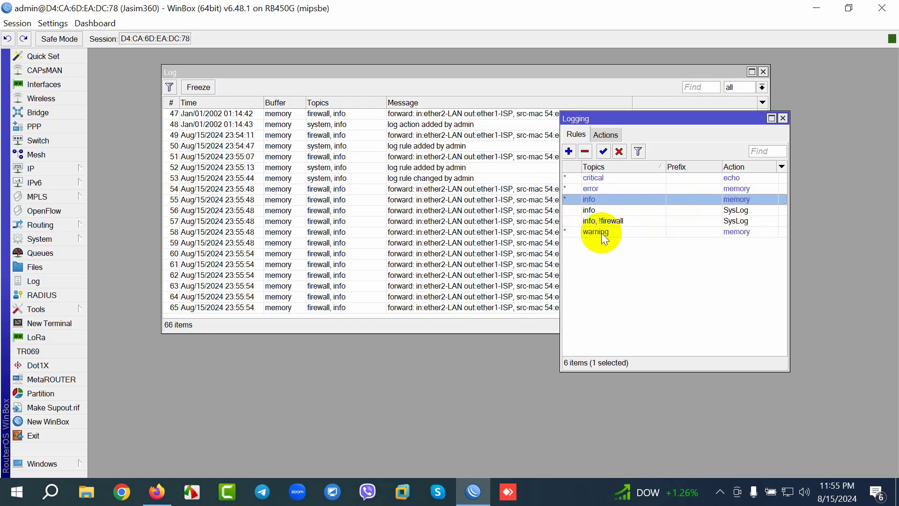
{"action": "left_click", "coordinate": [618, 151]}
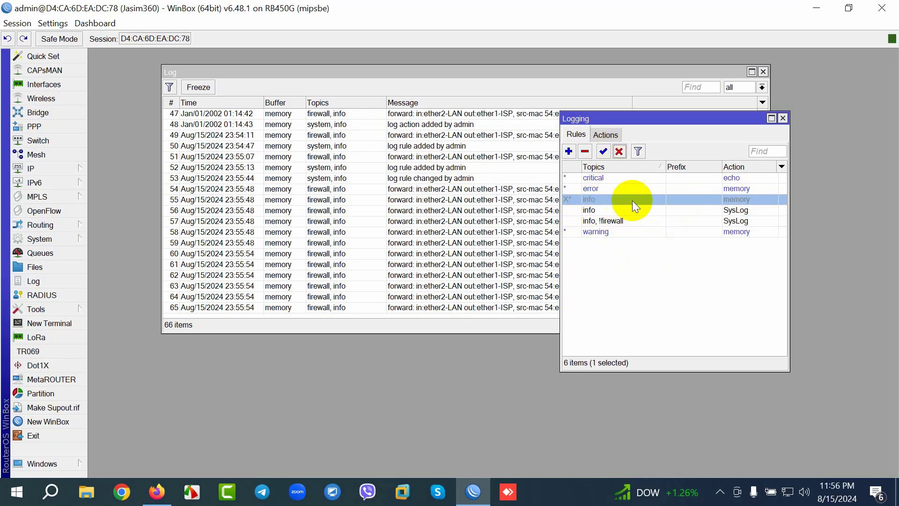
{"action": "left_click", "coordinate": [600, 224]}
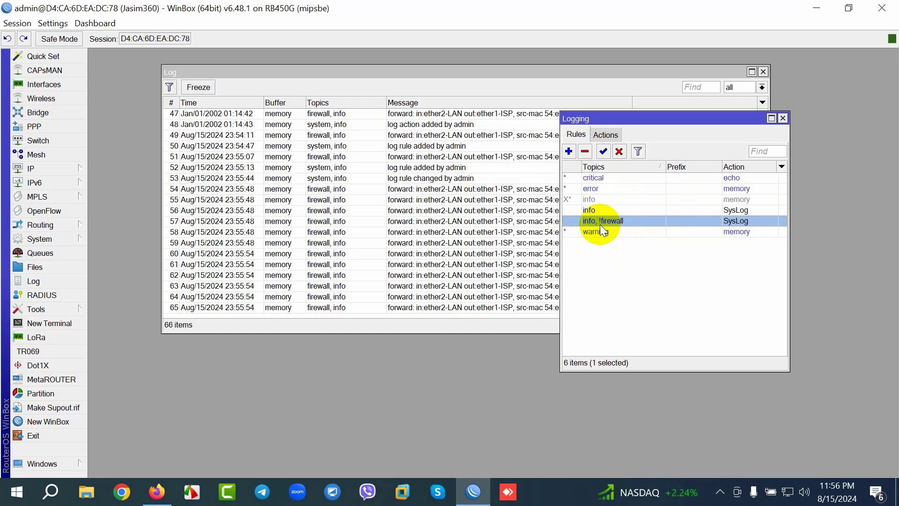
Minimize WinBox and Firefox, run MT_Syslog.exe from the desktop despite the security warning, and maximize its window
{"action": "left_click", "coordinate": [816, 10]}
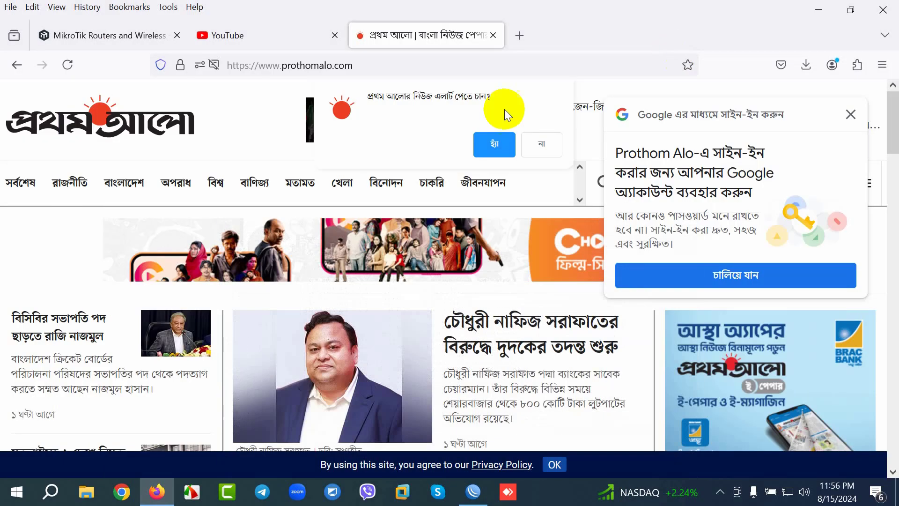
{"action": "left_click", "coordinate": [809, 9]}
{"action": "double_click", "coordinate": [341, 127]}
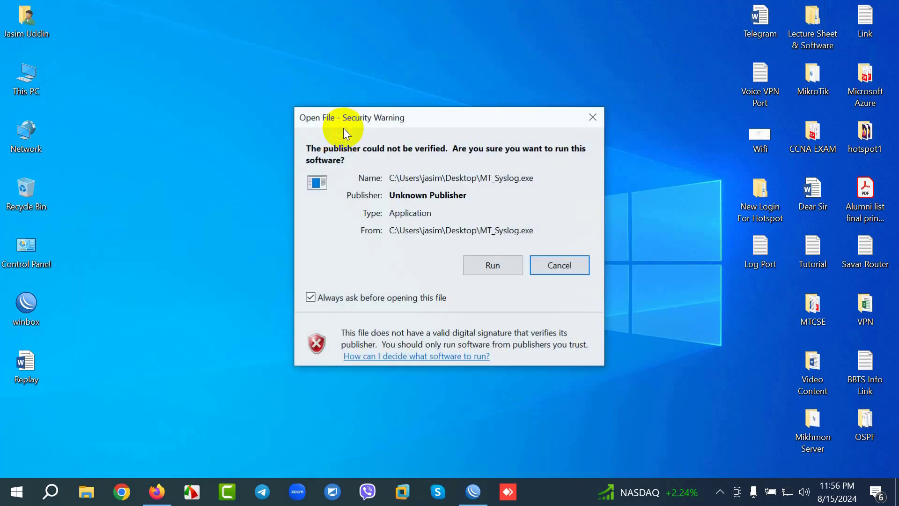
{"action": "left_click", "coordinate": [495, 267]}
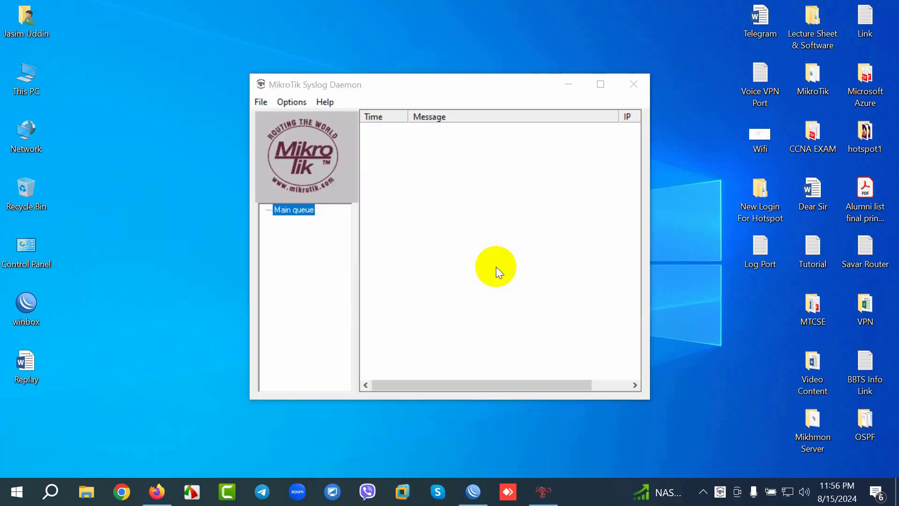
{"action": "left_click", "coordinate": [601, 84]}
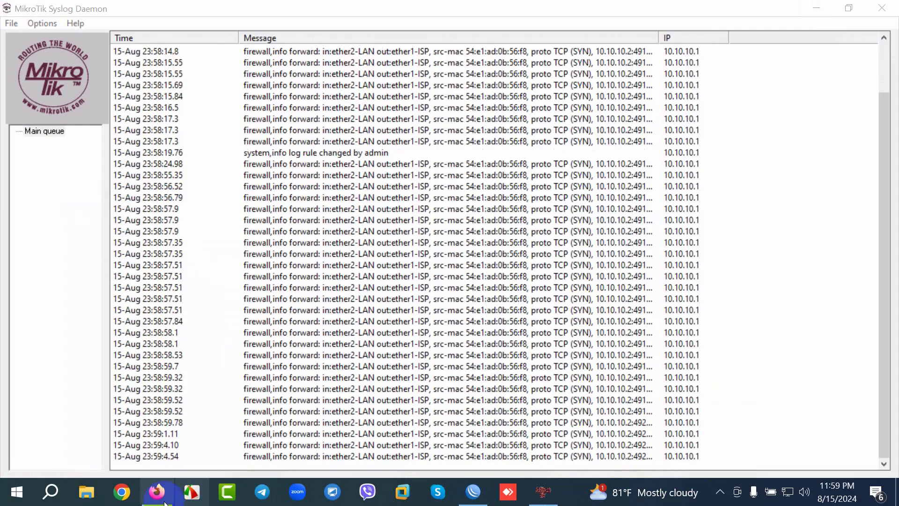
{"action": "left_click", "coordinate": [156, 495]}
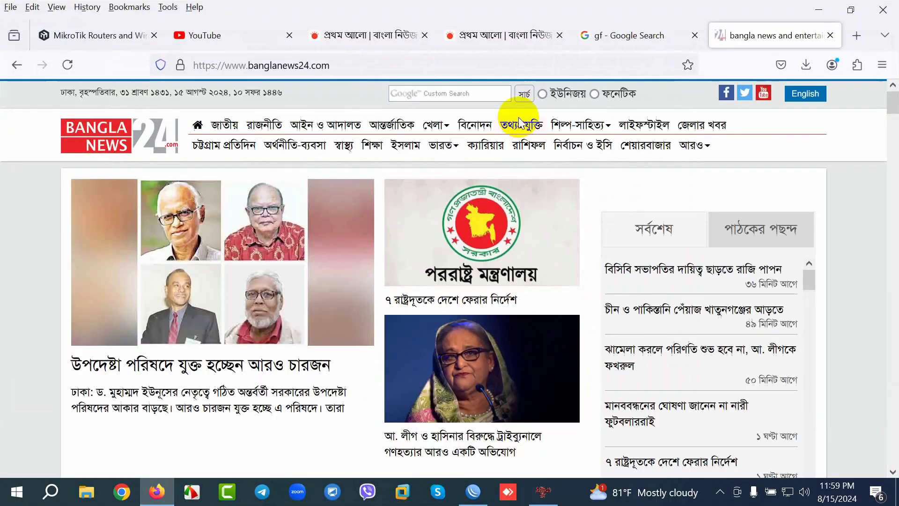
{"action": "left_click", "coordinate": [857, 36]}
{"action": "left_click", "coordinate": [239, 355]}
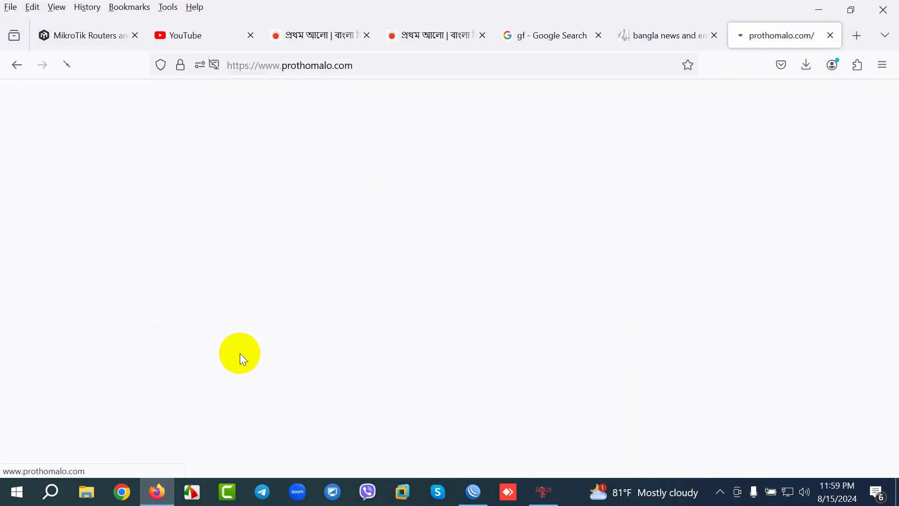
Return to MikroTik Syslog Daemon, narrow the Time column and widen the Message column to show the destination addresses
{"action": "left_click", "coordinate": [819, 10]}
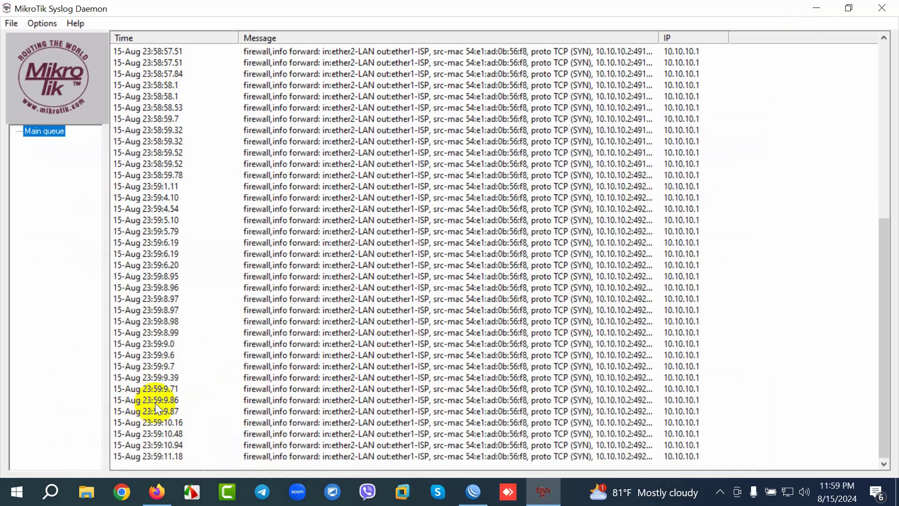
{"action": "left_click_drag", "start_coordinate": [239, 37], "coordinate": [213, 37]}
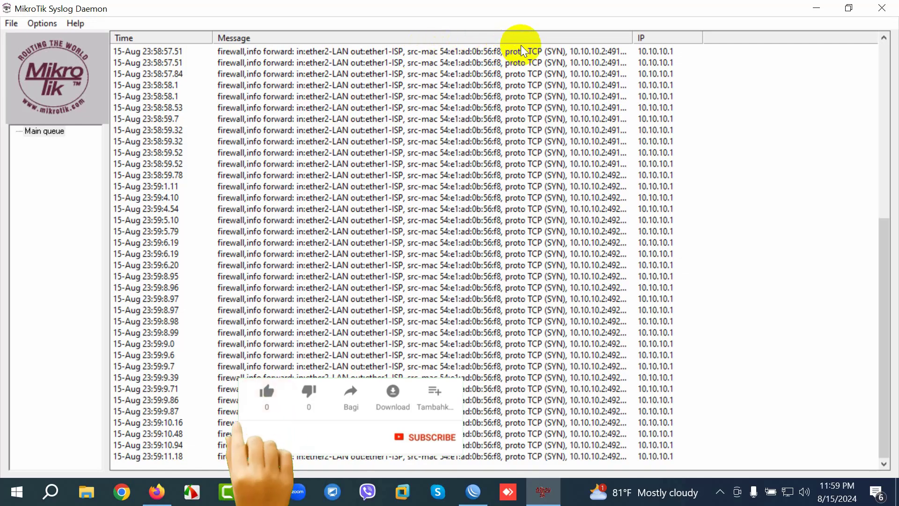
{"action": "left_click_drag", "start_coordinate": [631, 38], "coordinate": [717, 52]}
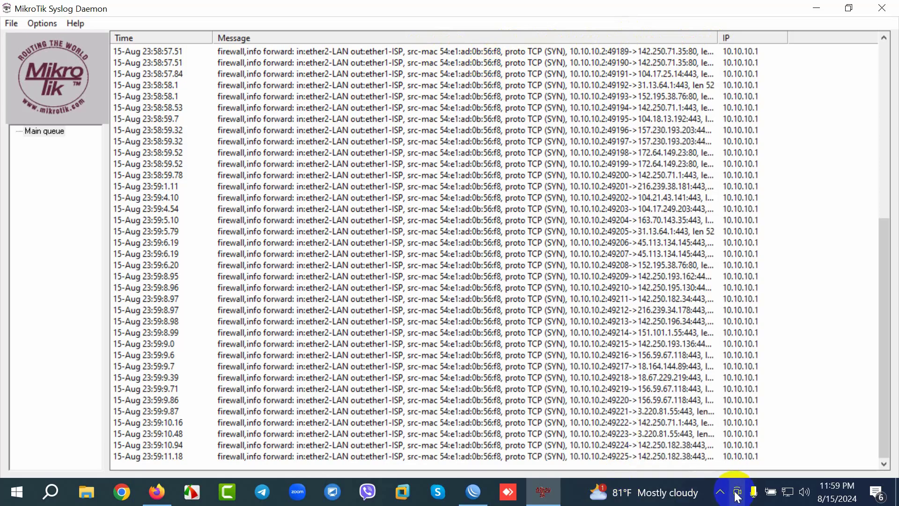
Open the connection details of the PC's Ethernet adapter from the network settings to check its physical and IPv4 addresses
{"action": "left_click", "coordinate": [720, 491]}
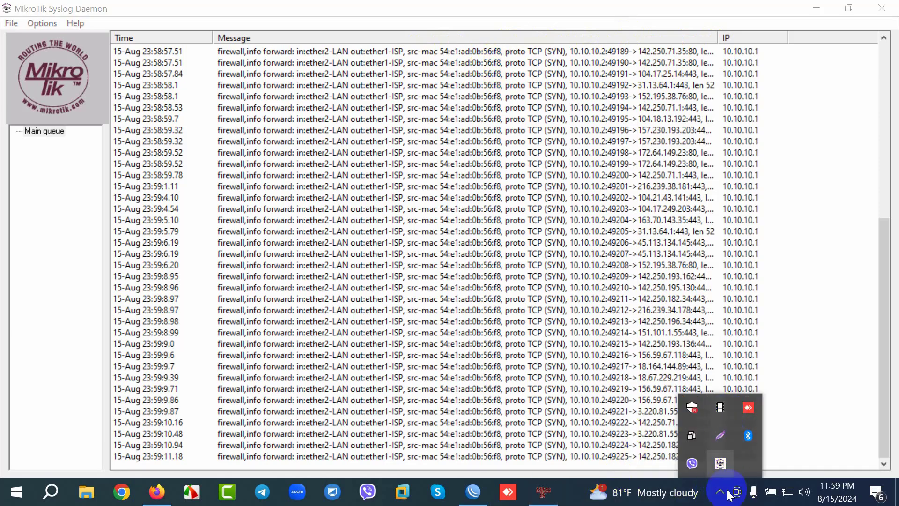
{"action": "right_click", "coordinate": [788, 492]}
{"action": "left_click", "coordinate": [798, 474]}
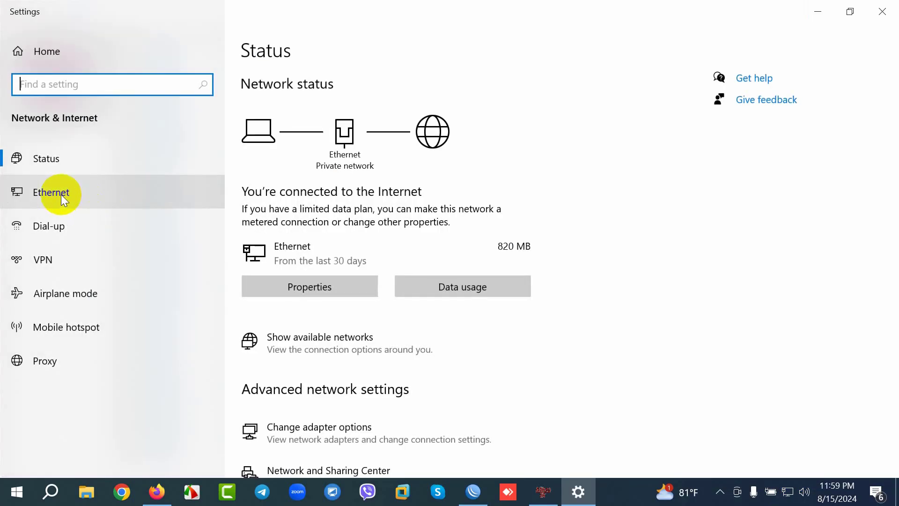
{"action": "left_click", "coordinate": [61, 194]}
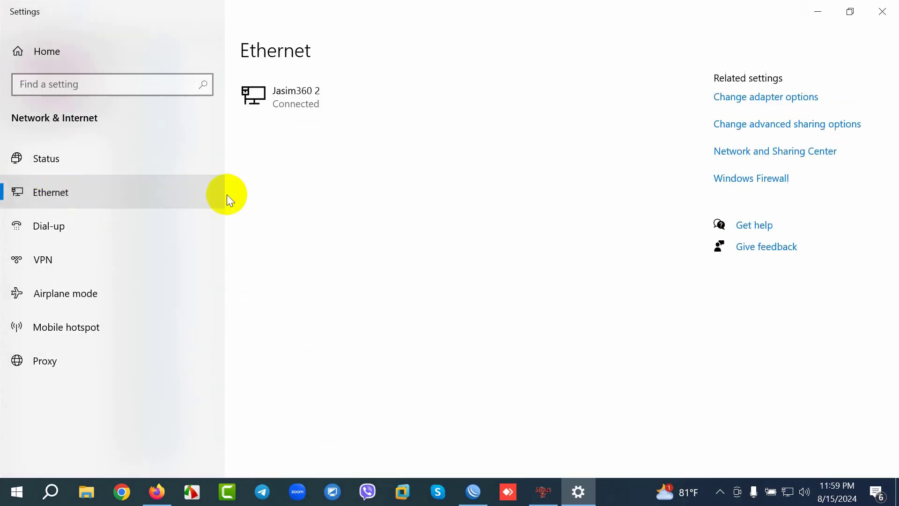
{"action": "left_click", "coordinate": [773, 97]}
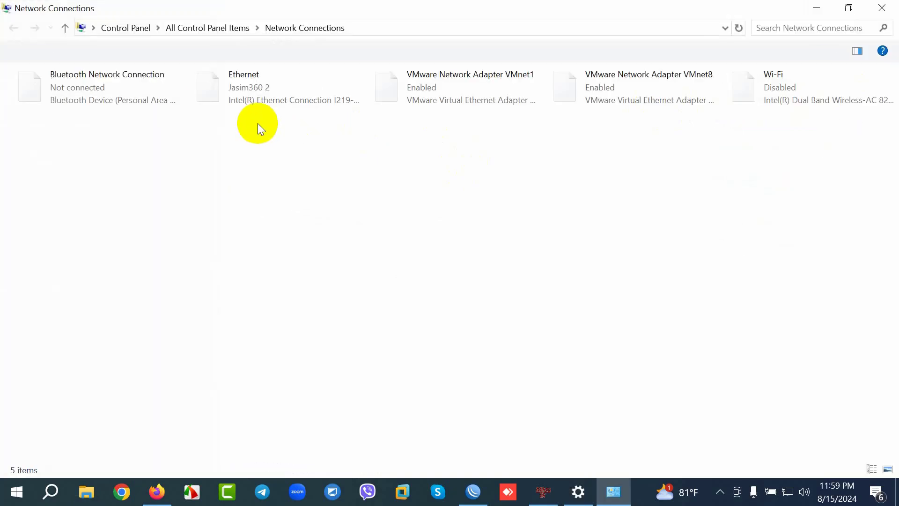
{"action": "right_click", "coordinate": [242, 97]}
{"action": "left_click", "coordinate": [275, 124]}
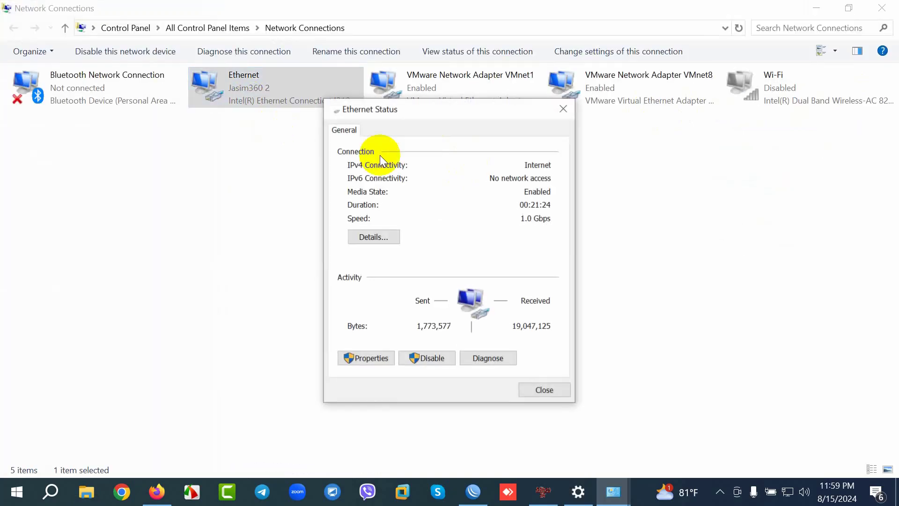
{"action": "left_click", "coordinate": [378, 241]}
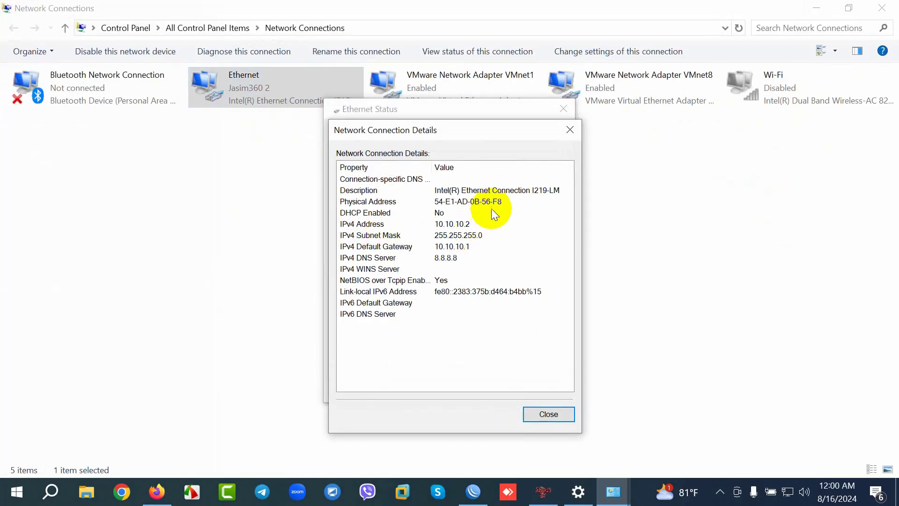
Return to MikroTik Syslog Daemon and adjust the Message column to show complete destination addresses, examining individual firewall entries
{"action": "left_click", "coordinate": [543, 491]}
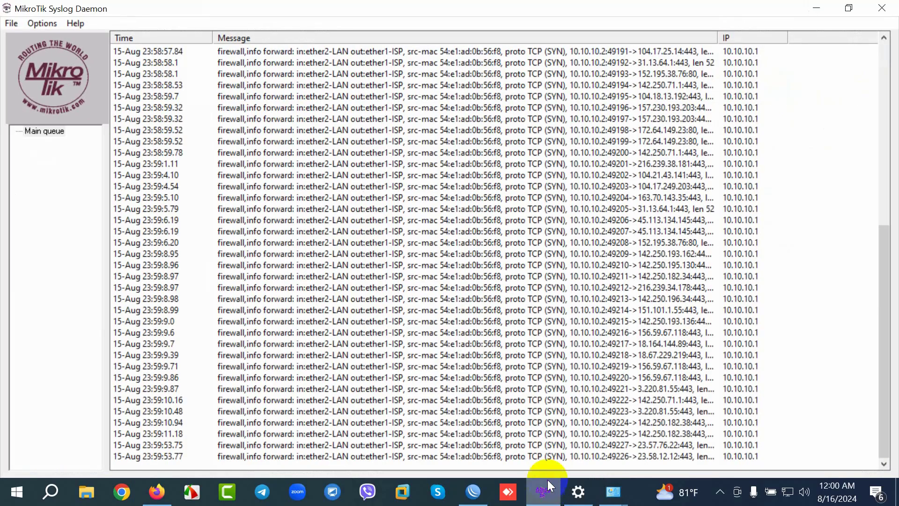
{"action": "left_click", "coordinate": [492, 131]}
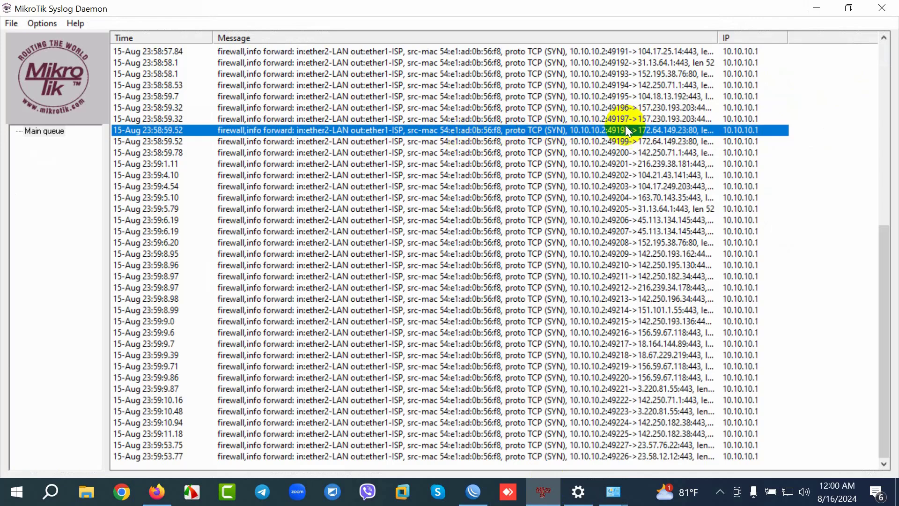
{"action": "left_click_drag", "start_coordinate": [723, 39], "coordinate": [798, 39]}
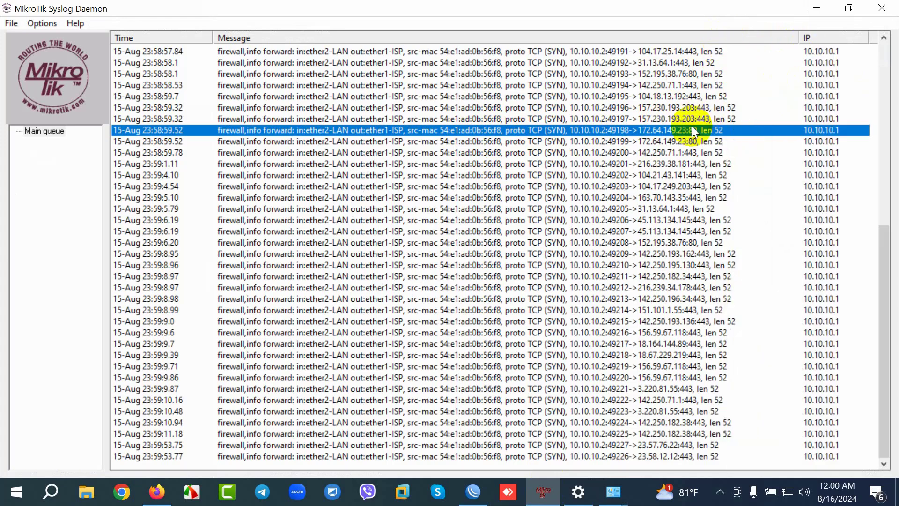
{"action": "left_click", "coordinate": [668, 143]}
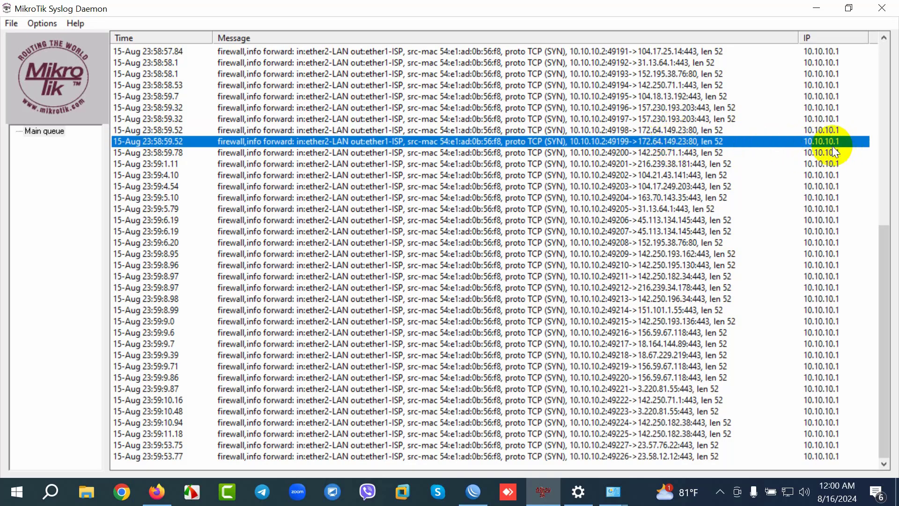
{"action": "left_click_drag", "start_coordinate": [799, 36], "coordinate": [757, 34]}
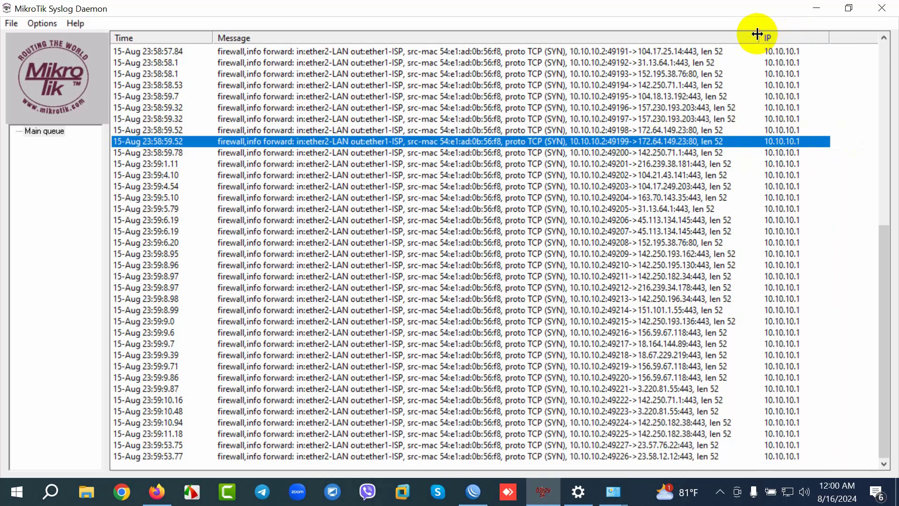
{"action": "left_click", "coordinate": [798, 156]}
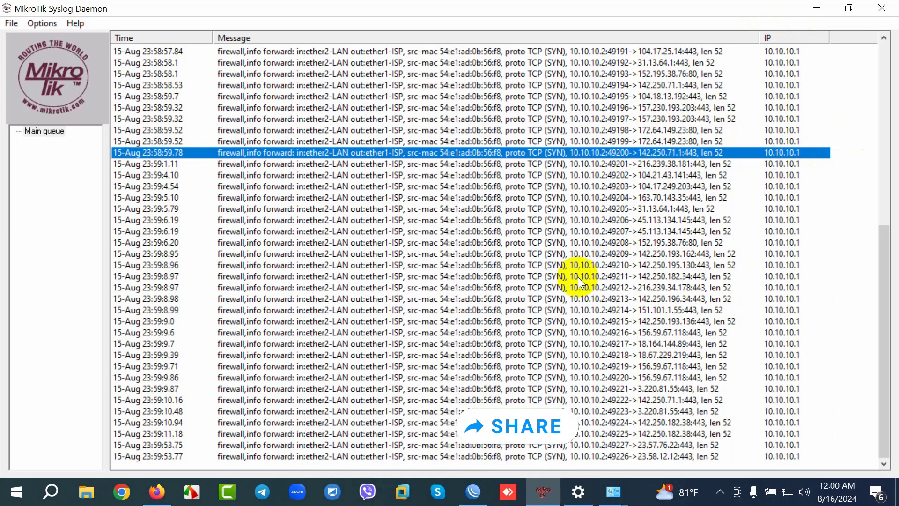
Load prothomalo in a new Firefox tab, and check the new firewall entries in MikroTik Syslog Daemon
{"action": "left_click", "coordinate": [157, 492]}
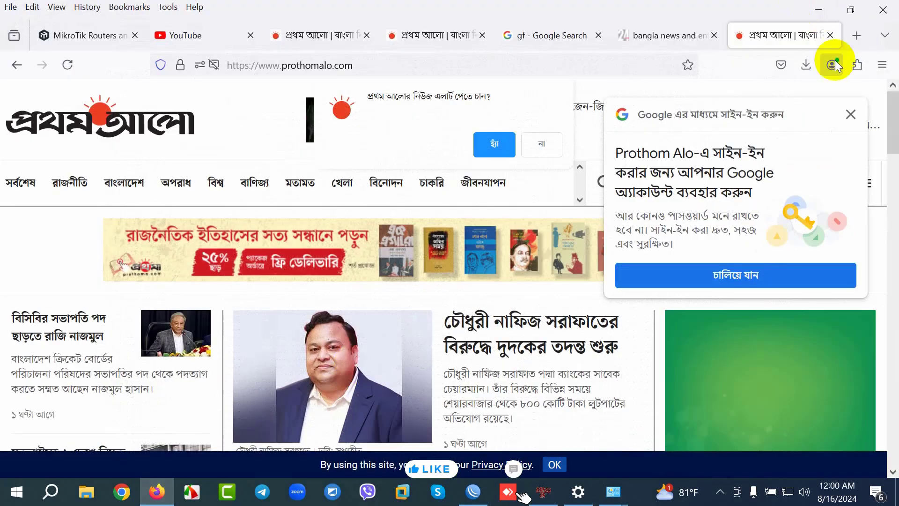
{"action": "left_click", "coordinate": [857, 35]}
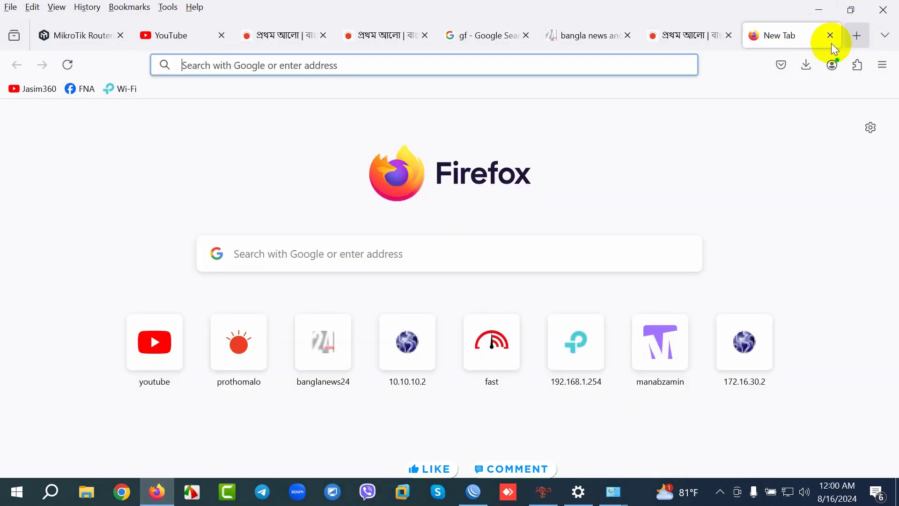
{"action": "left_click", "coordinate": [262, 363]}
{"action": "left_click", "coordinate": [857, 35]}
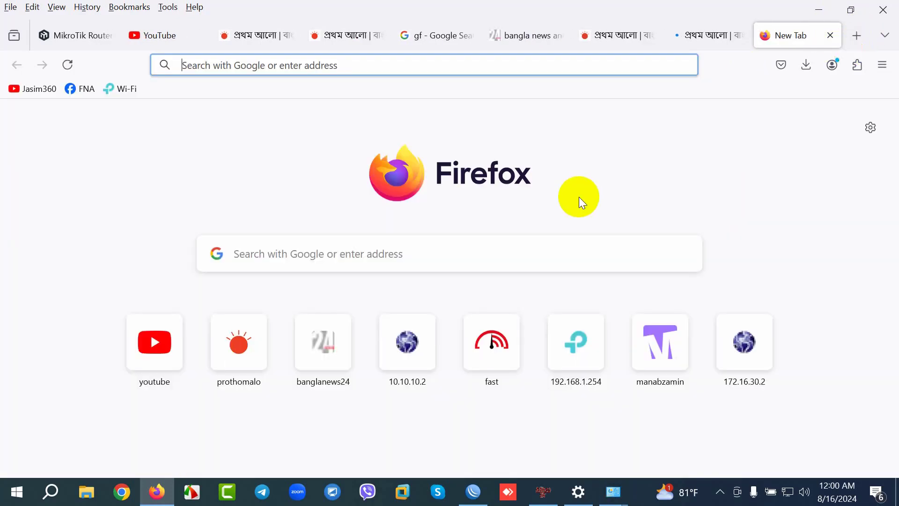
{"action": "left_click", "coordinate": [616, 40]}
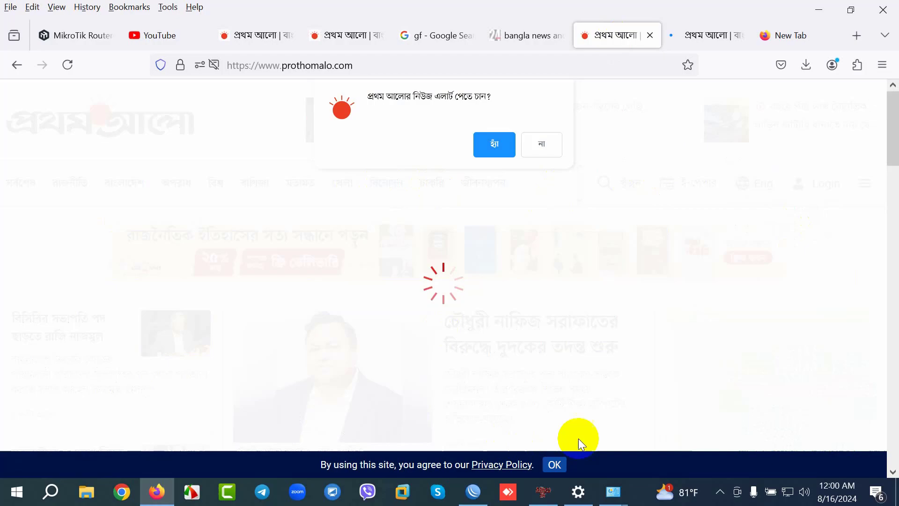
{"action": "left_click", "coordinate": [544, 491]}
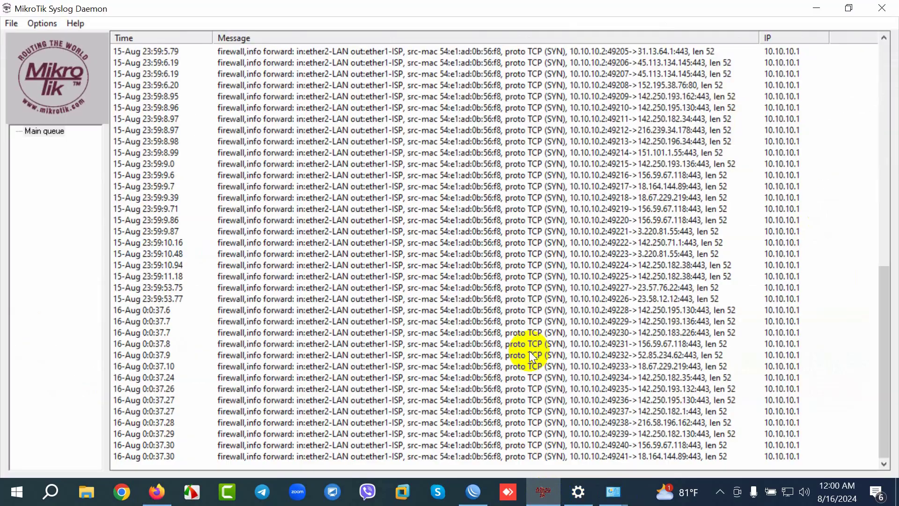
{"action": "left_click", "coordinate": [539, 292]}
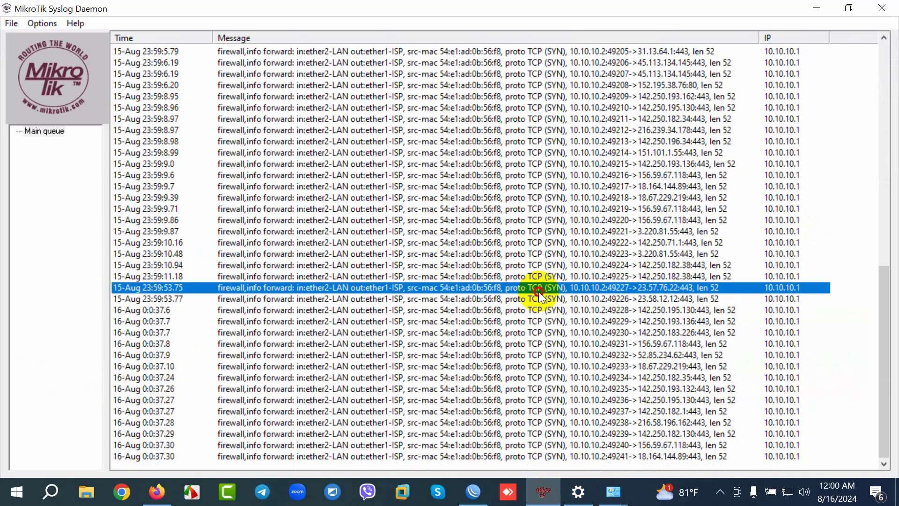
Switch to Firefox, play a Kalbela News video from the YouTube home page, and turn the system volume down to 0
{"action": "key", "text": "alt+Tab"}
{"action": "left_click", "coordinate": [337, 35]}
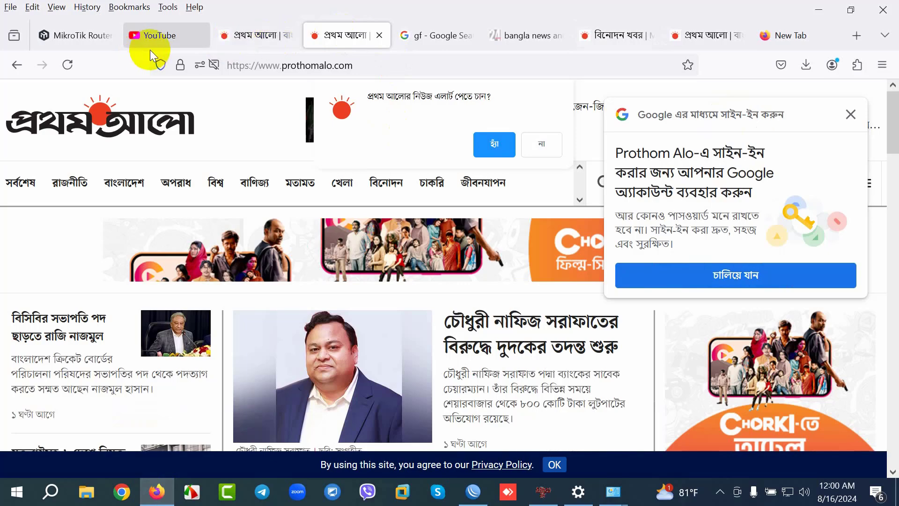
{"action": "left_click", "coordinate": [151, 38]}
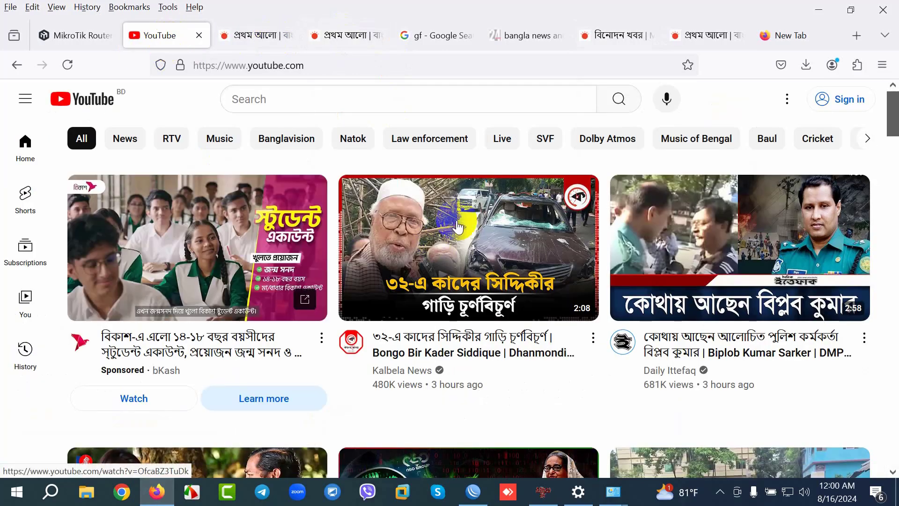
{"action": "left_click", "coordinate": [458, 227]}
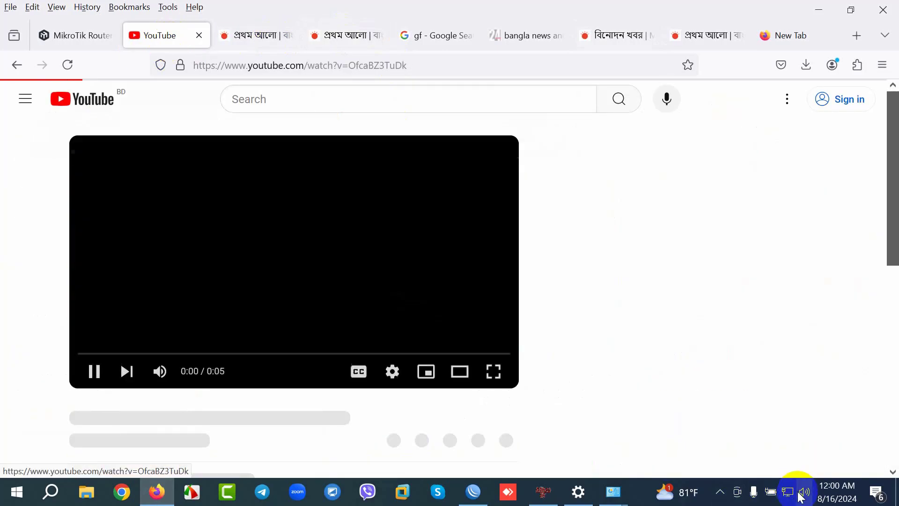
{"action": "left_click", "coordinate": [805, 491]}
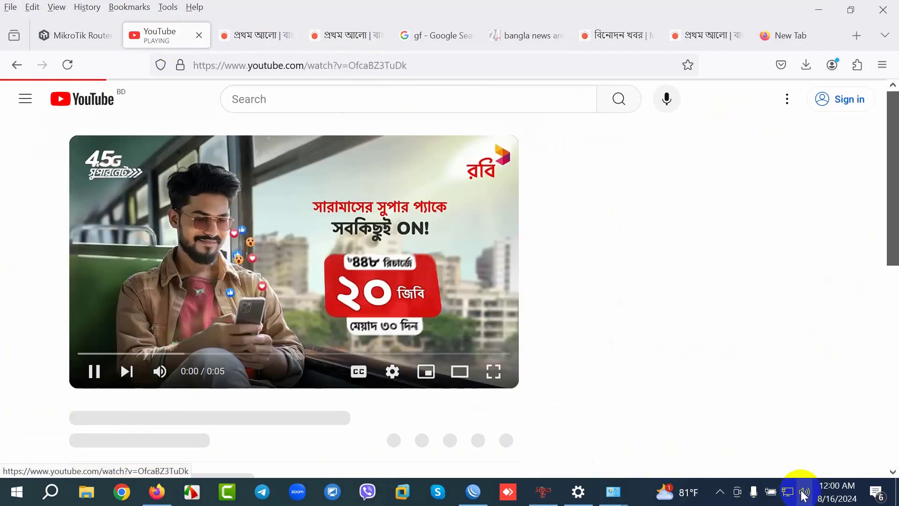
{"action": "scroll", "coordinate": [812, 461], "scroll_direction": "down", "scroll_amount": 20}
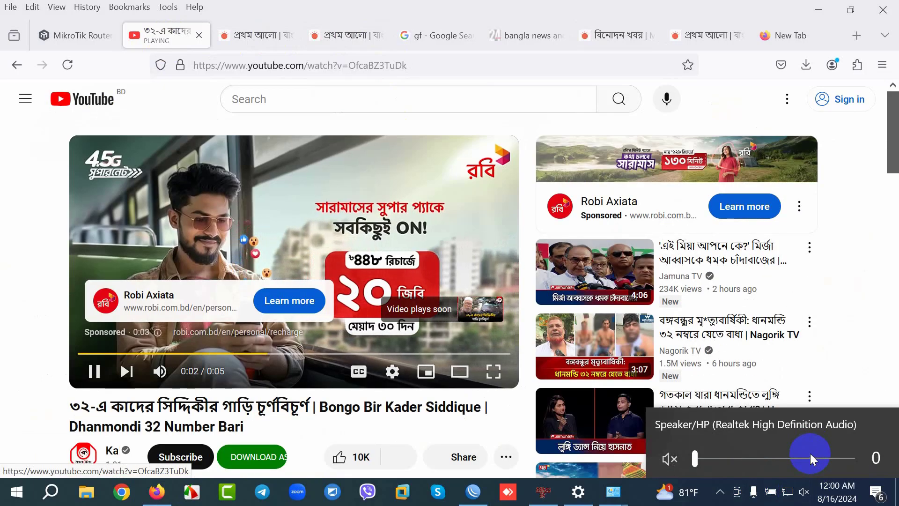
Minimize Firefox and close the Ethernet connection details, Network Connections, Settings and Ethernet Status windows
{"action": "left_click", "coordinate": [817, 11]}
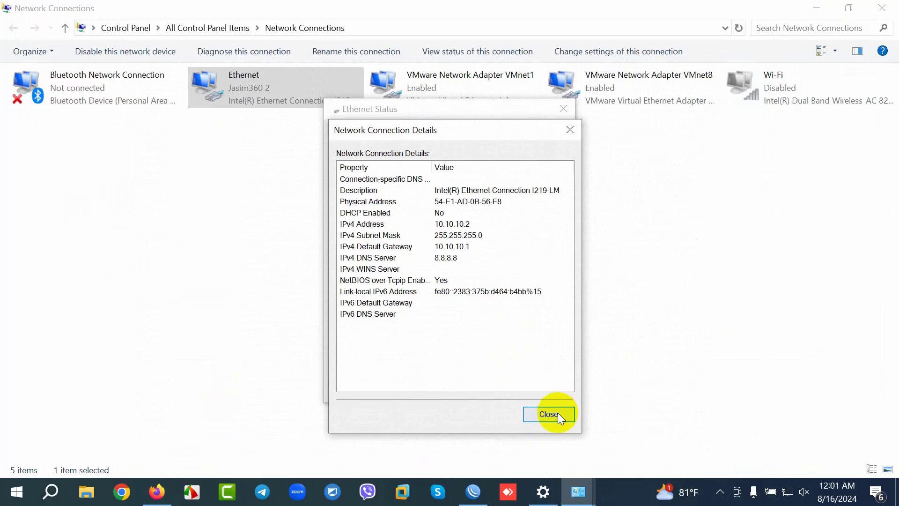
{"action": "left_click", "coordinate": [549, 414]}
{"action": "left_click", "coordinate": [879, 8]}
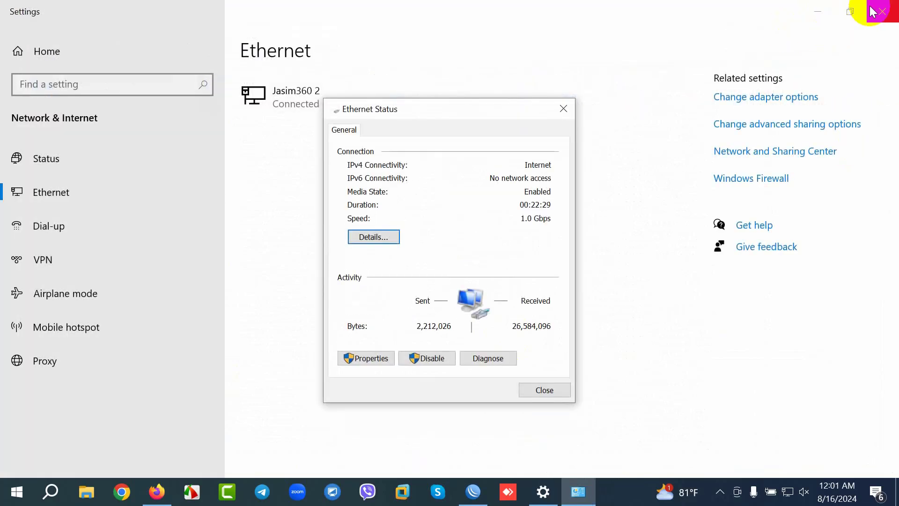
{"action": "left_click", "coordinate": [872, 12]}
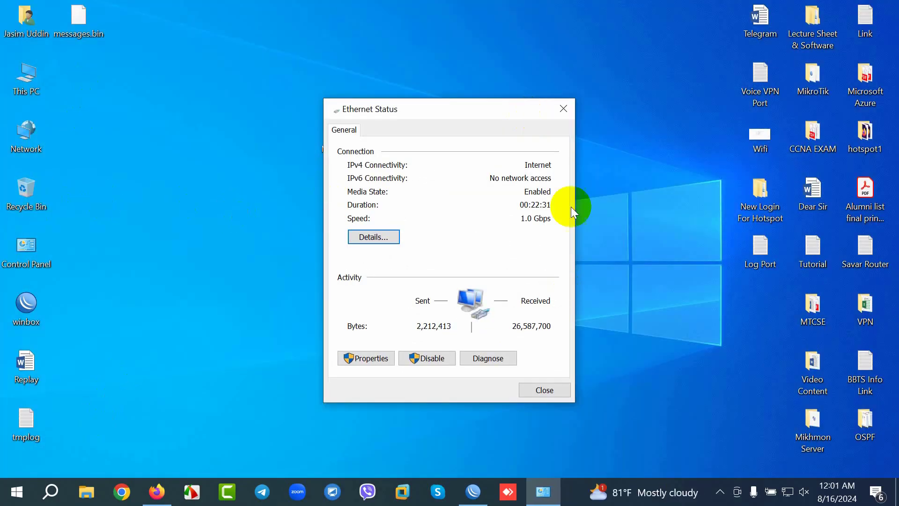
{"action": "left_click", "coordinate": [565, 109]}
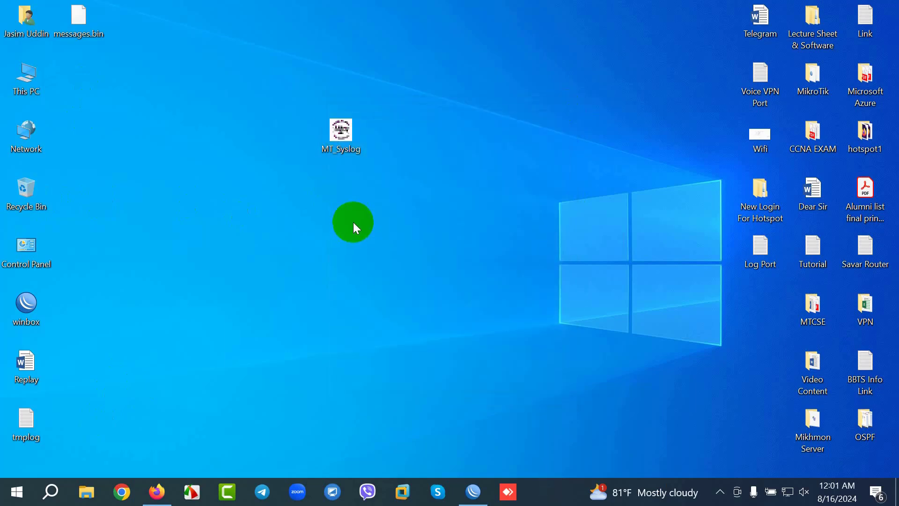
Run MT_Syslog again from the desktop, and load fast.com in Firefox to generate more traffic for the log
{"action": "double_click", "coordinate": [347, 136]}
{"action": "left_click", "coordinate": [498, 262]}
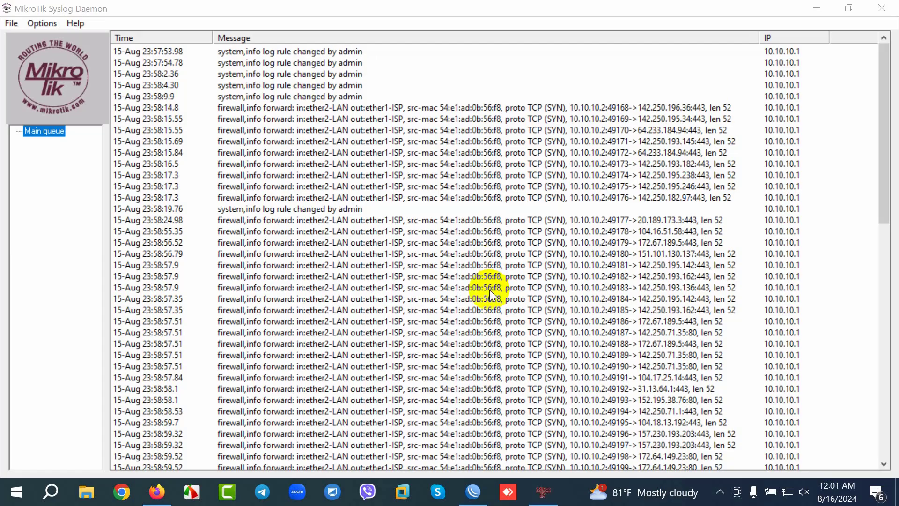
{"action": "scroll", "coordinate": [488, 324], "scroll_direction": "down", "scroll_amount": 15}
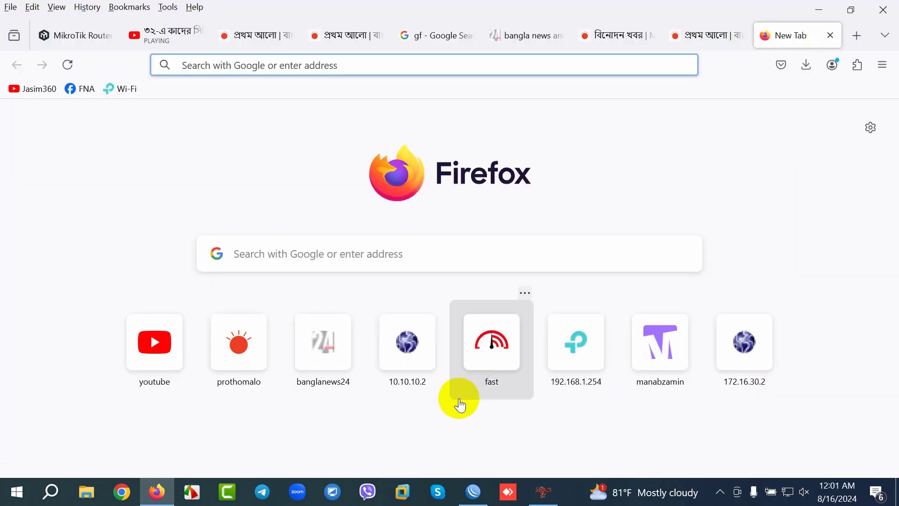
{"action": "left_click", "coordinate": [485, 346]}
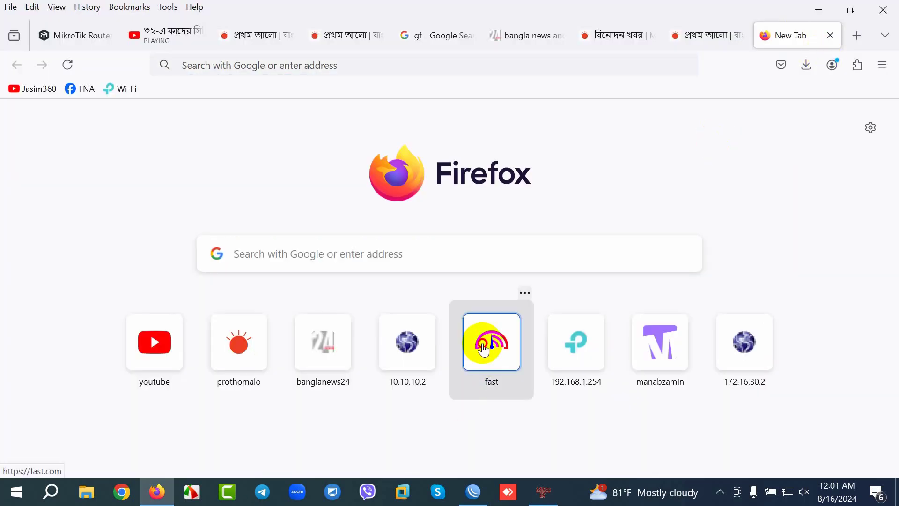
{"action": "left_click", "coordinate": [818, 8]}
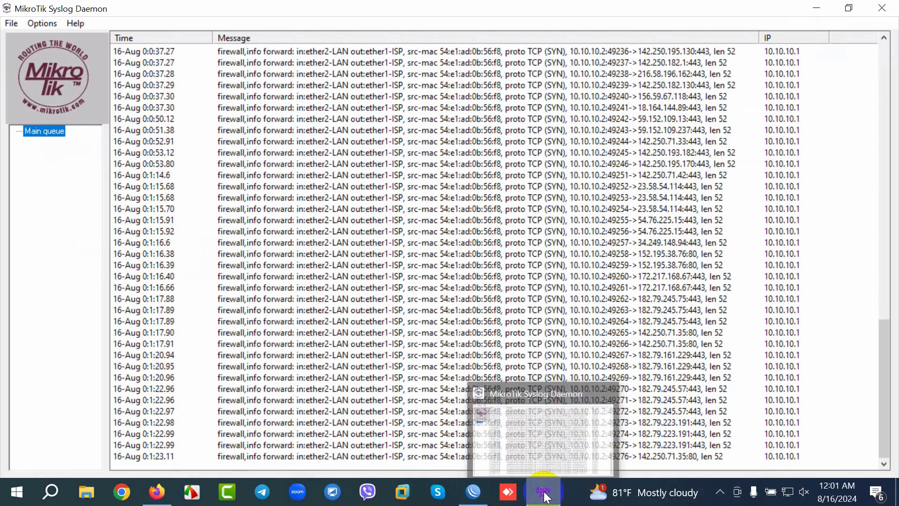
Switch to WinBox, open the system Logging rules and enable the default info rule that logs to memory
{"action": "left_click", "coordinate": [471, 492]}
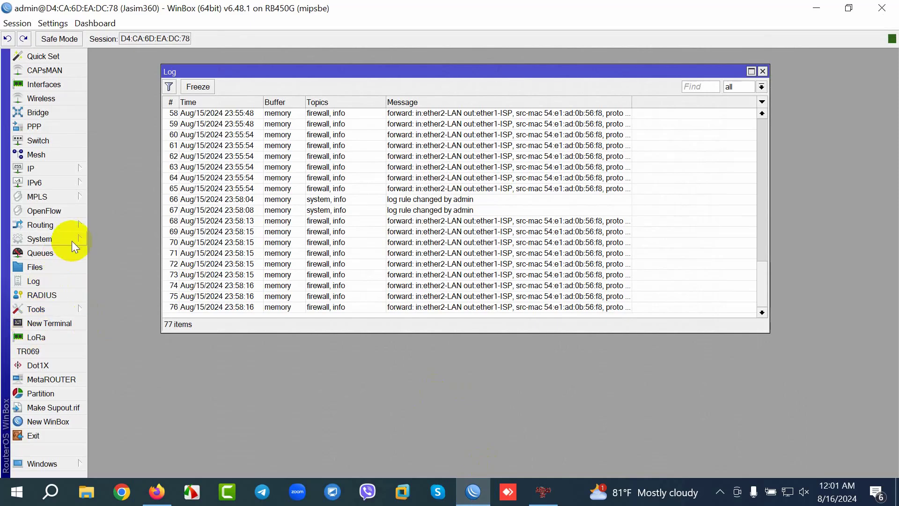
{"action": "left_click", "coordinate": [66, 238]}
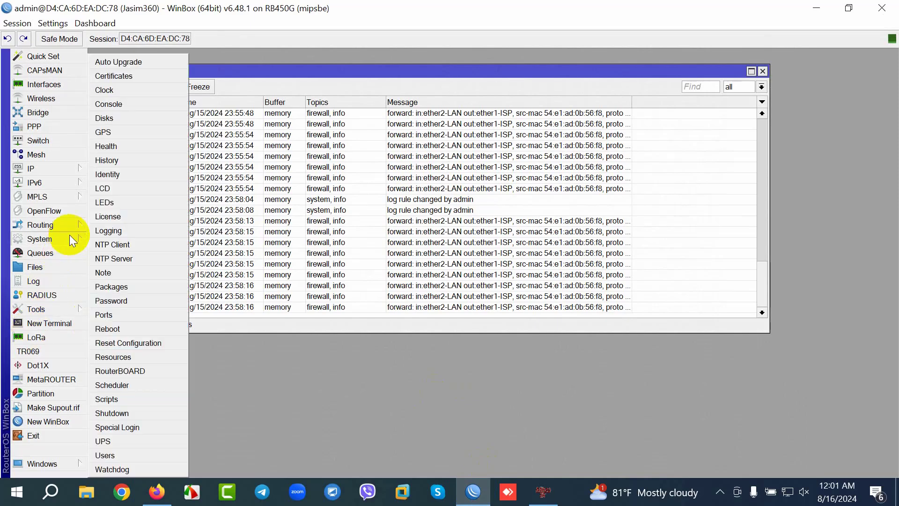
{"action": "left_click", "coordinate": [109, 231]}
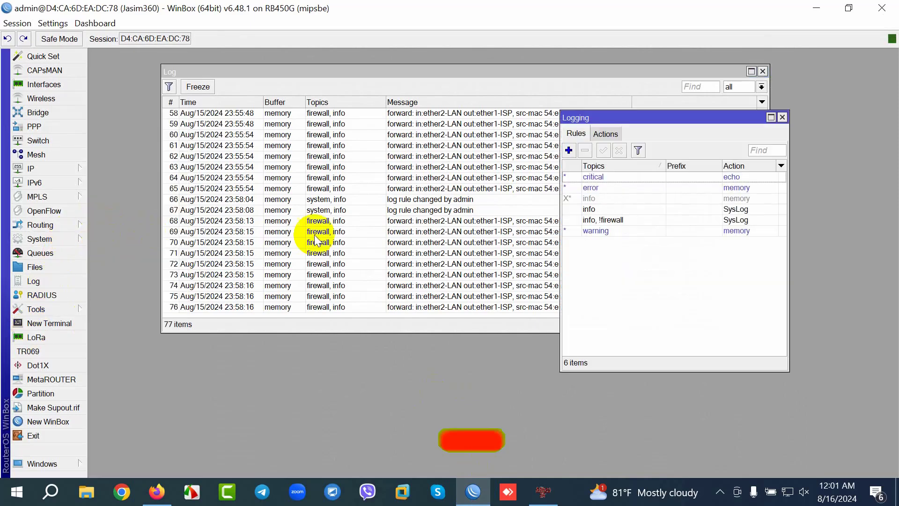
{"action": "left_click", "coordinate": [594, 198]}
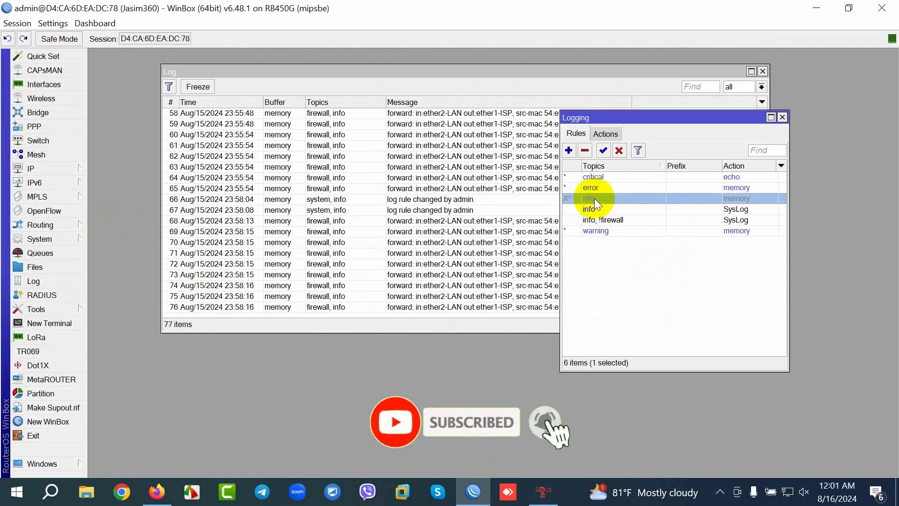
{"action": "left_click", "coordinate": [602, 150]}
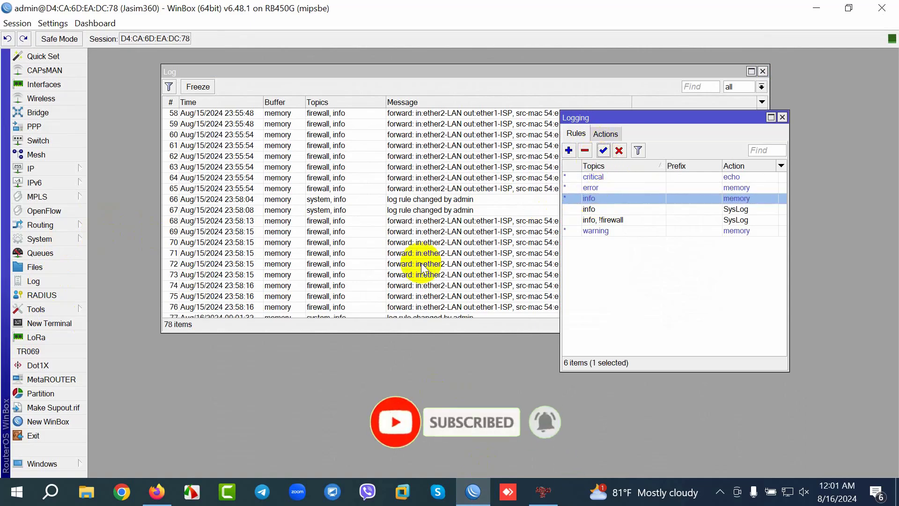
Reload the prothomalo entertainment page in Firefox to generate traffic, and return to WinBox to check the Log
{"action": "left_click", "coordinate": [157, 492]}
{"action": "left_click", "coordinate": [614, 36]}
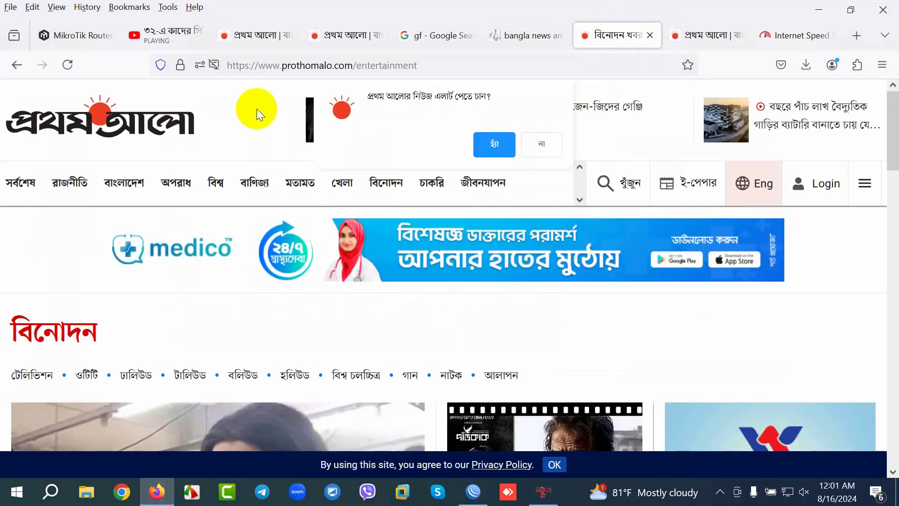
{"action": "left_click", "coordinate": [67, 65]}
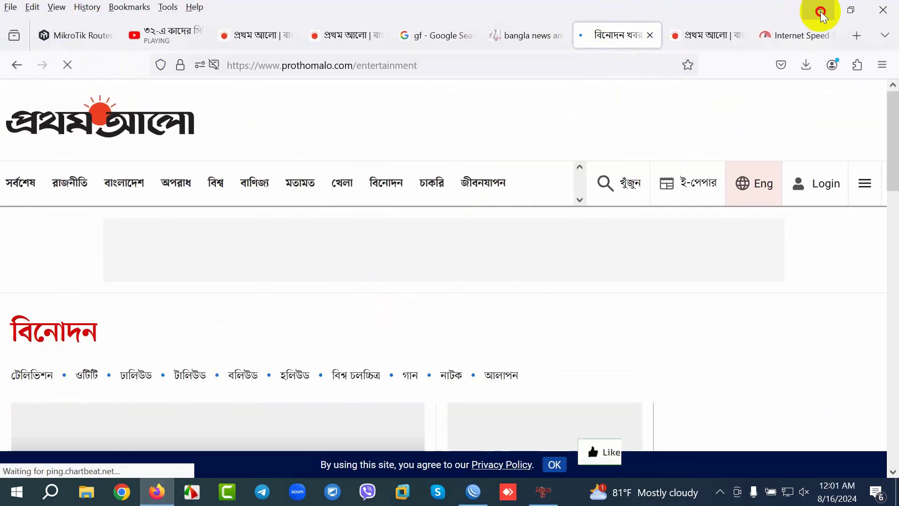
{"action": "left_click", "coordinate": [819, 10]}
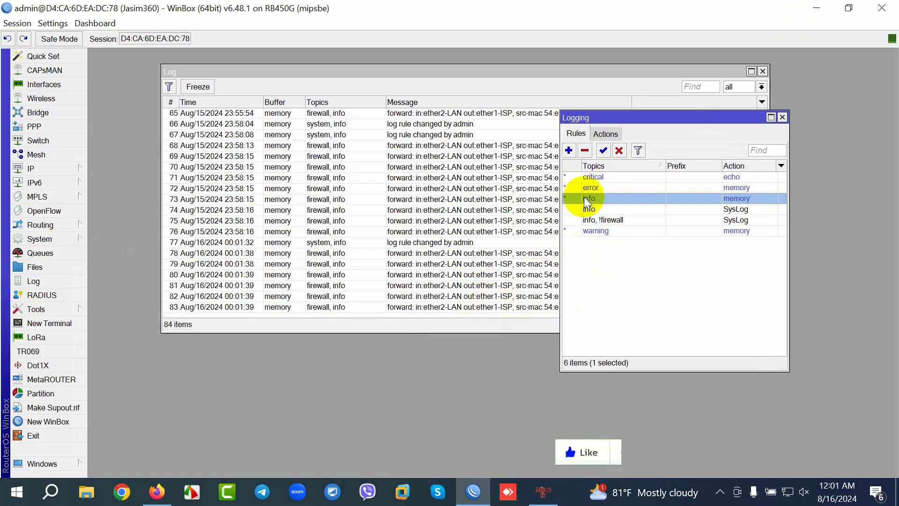
Disable the default info rule that logs to memory, and widen the Message column in the Log window
{"action": "left_click", "coordinate": [618, 151]}
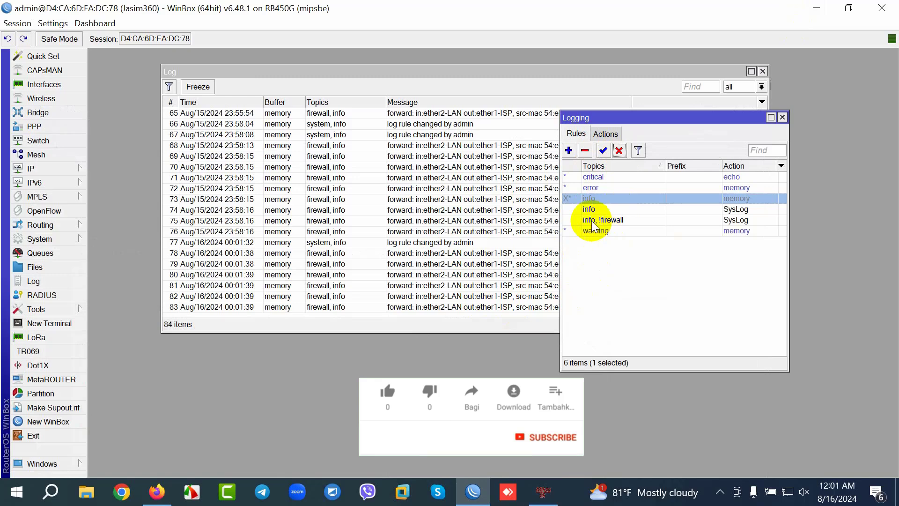
{"action": "left_click", "coordinate": [592, 221]}
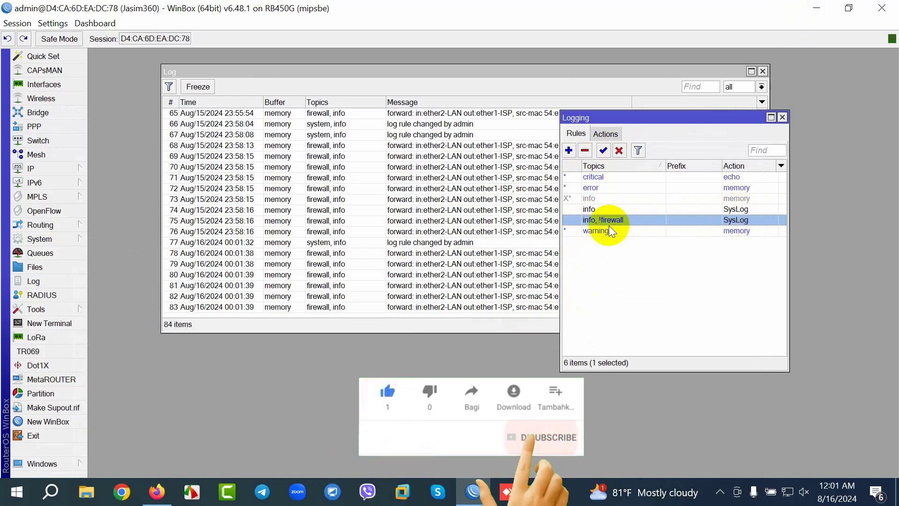
{"action": "left_click", "coordinate": [586, 84]}
{"action": "left_click_drag", "start_coordinate": [631, 102], "coordinate": [722, 101]}
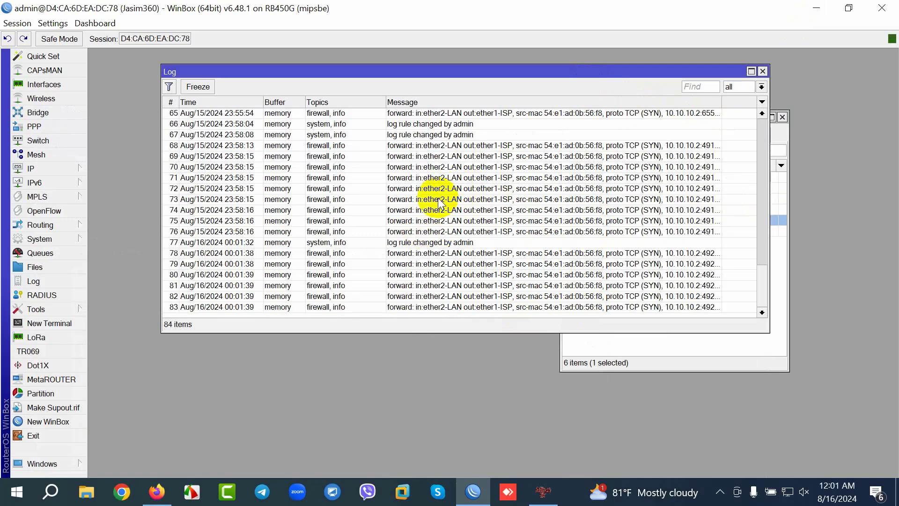
Check the latest entries in MikroTik Syslog Daemon, and minimize it and WinBox to reach the desktop
{"action": "left_click", "coordinate": [543, 491]}
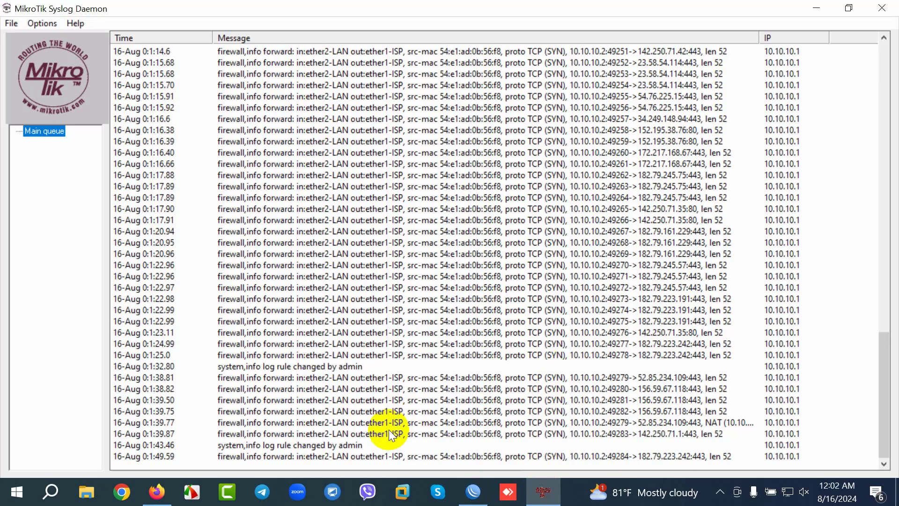
{"action": "left_click", "coordinate": [816, 9]}
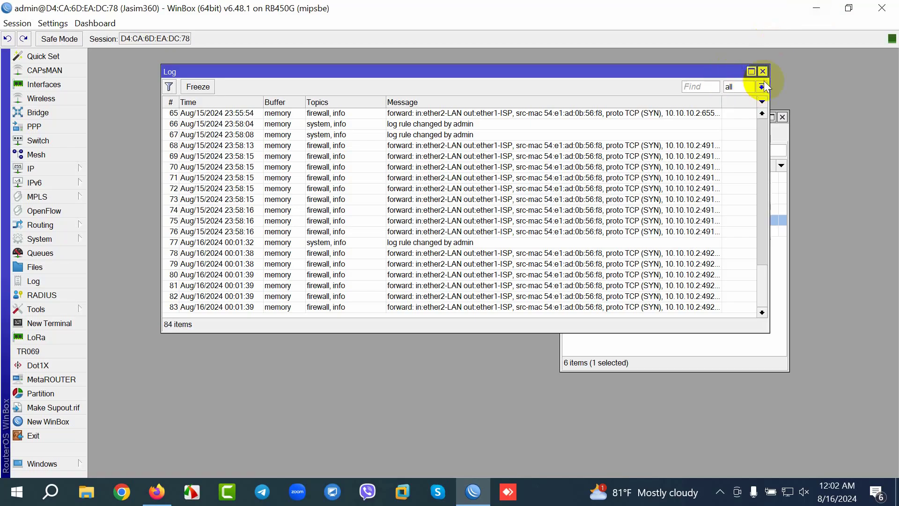
{"action": "left_click", "coordinate": [819, 9]}
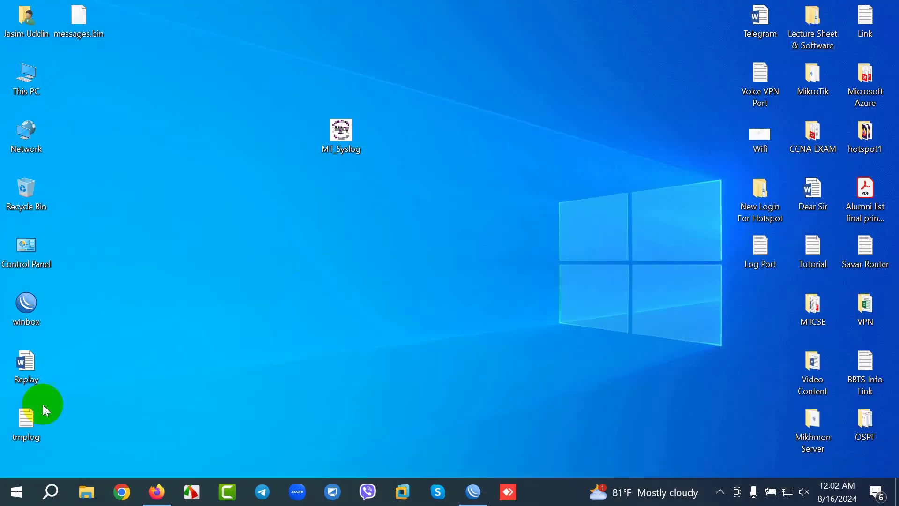
Open the tmplog file from the desktop in Notepad and enlarge its window
{"action": "double_click", "coordinate": [35, 422]}
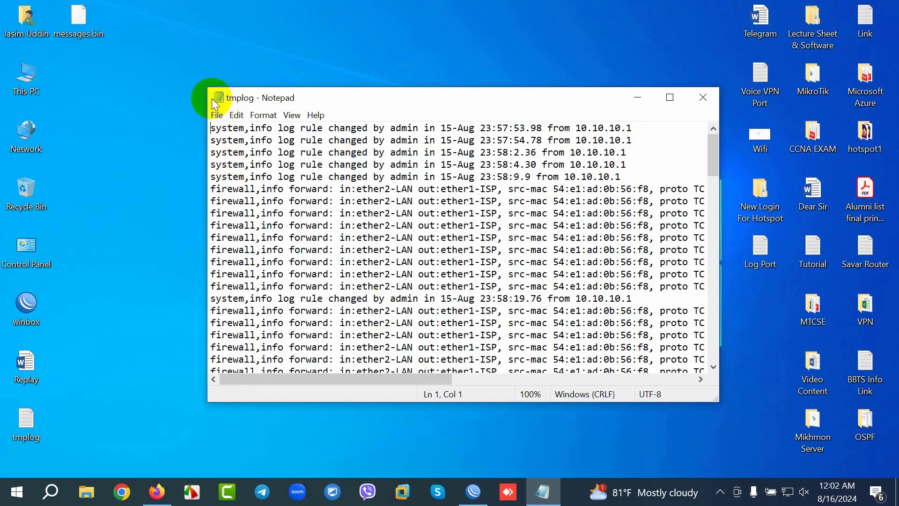
{"action": "left_click_drag", "start_coordinate": [206, 85], "coordinate": [169, 57]}
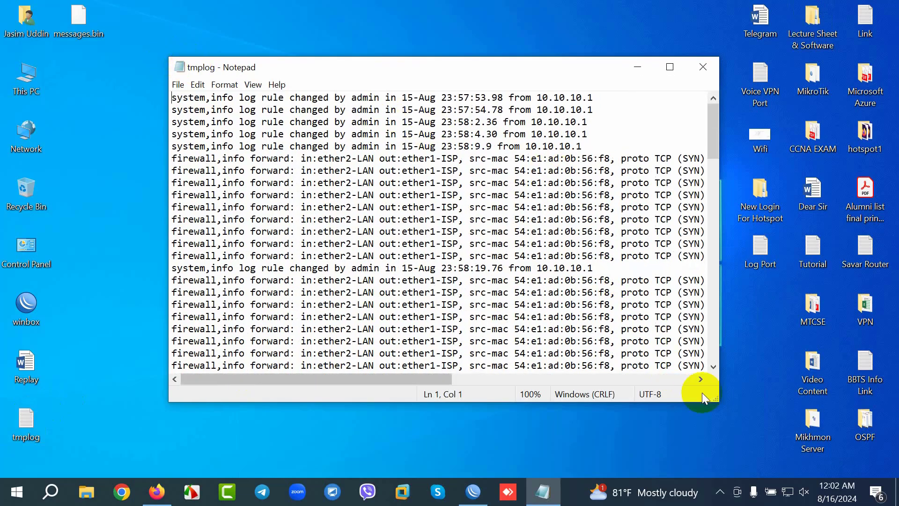
{"action": "left_click_drag", "start_coordinate": [715, 399], "coordinate": [893, 448]}
Examine one firewall forward entry in tmplog for its in and out interfaces, protocol, source address and port, and destination address
{"action": "scroll", "coordinate": [607, 330], "scroll_direction": "down", "scroll_amount": 6}
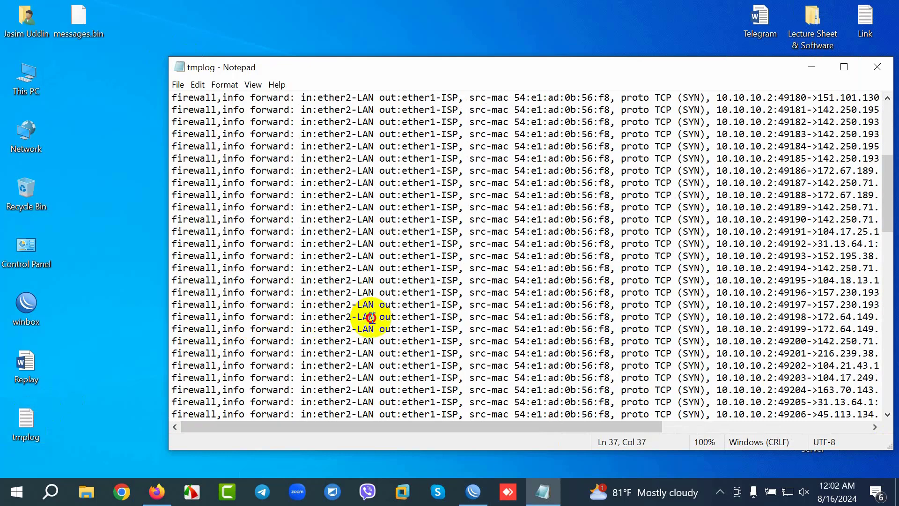
{"action": "left_click_drag", "start_coordinate": [372, 317], "coordinate": [318, 316]}
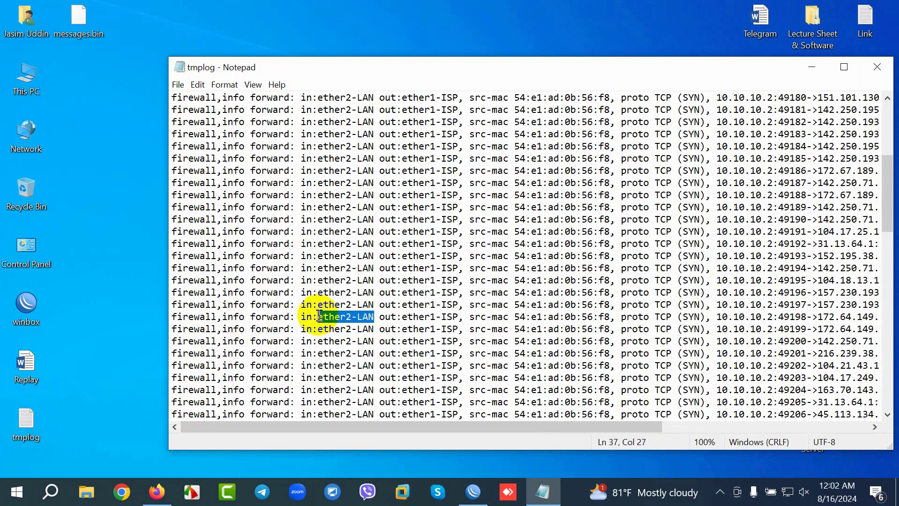
{"action": "left_click_drag", "start_coordinate": [402, 317], "coordinate": [449, 318]}
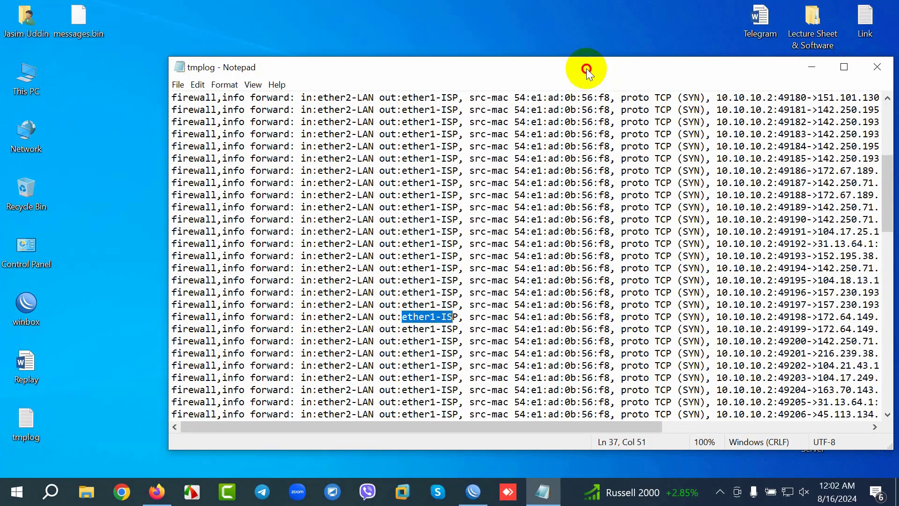
{"action": "left_click_drag", "start_coordinate": [583, 68], "coordinate": [505, 55]}
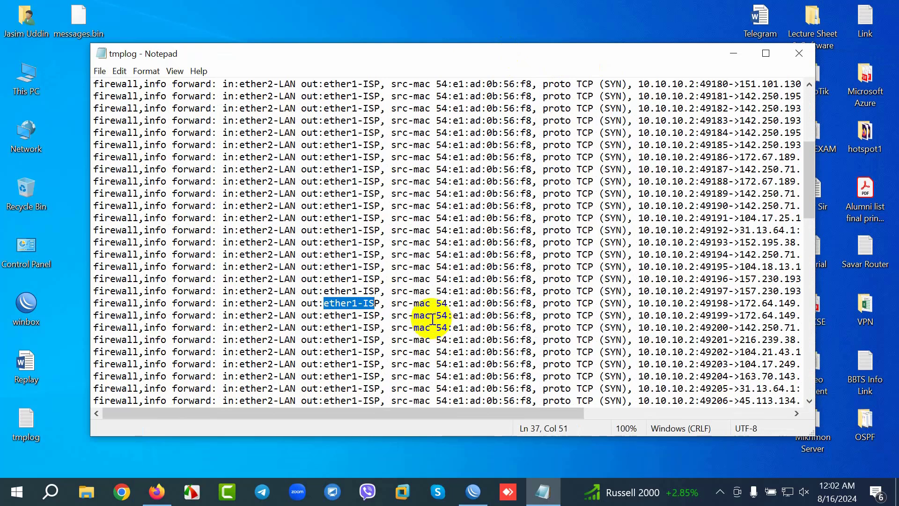
{"action": "left_click_drag", "start_coordinate": [402, 304], "coordinate": [594, 309]}
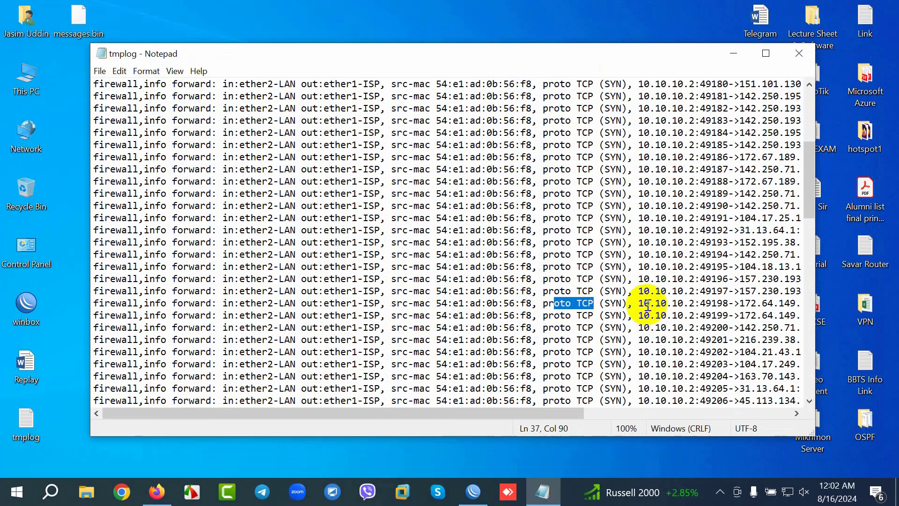
{"action": "left_click_drag", "start_coordinate": [640, 305], "coordinate": [676, 305]}
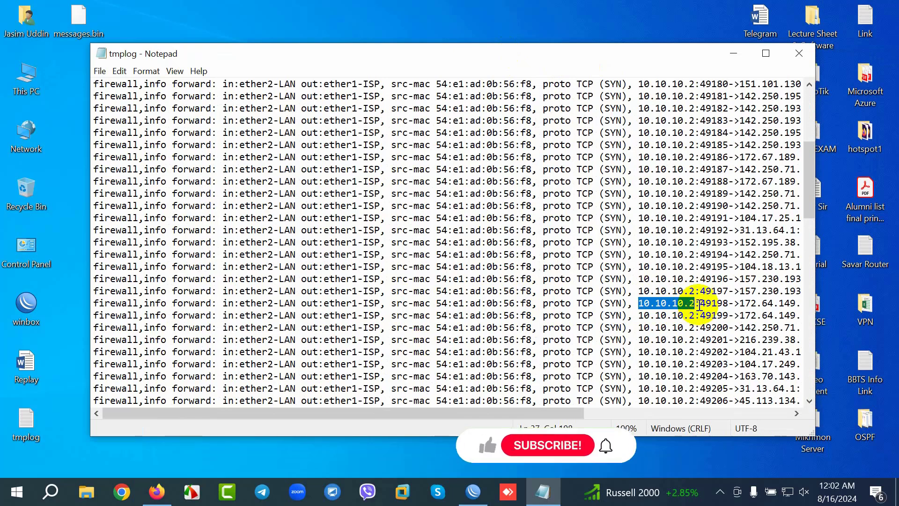
{"action": "left_click_drag", "start_coordinate": [699, 304], "coordinate": [720, 305]}
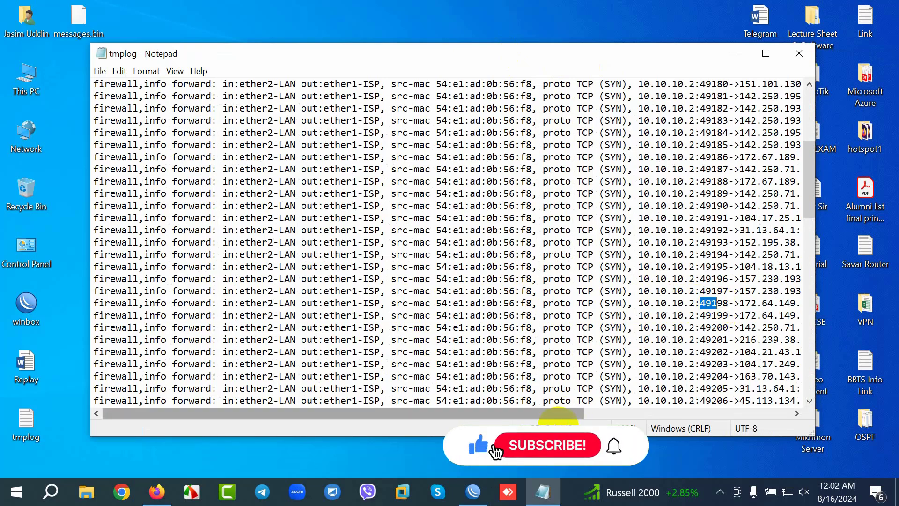
{"action": "left_click_drag", "start_coordinate": [549, 411], "coordinate": [656, 411]}
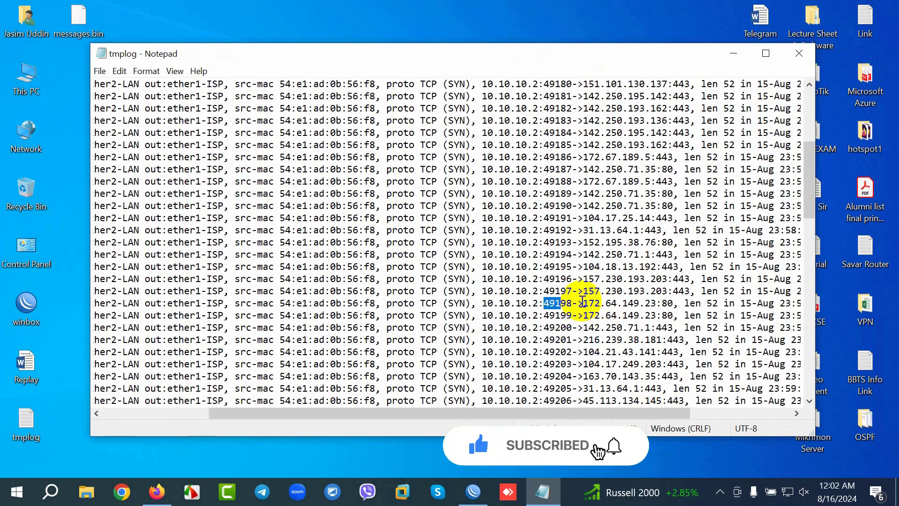
{"action": "left_click_drag", "start_coordinate": [583, 303], "coordinate": [668, 305]}
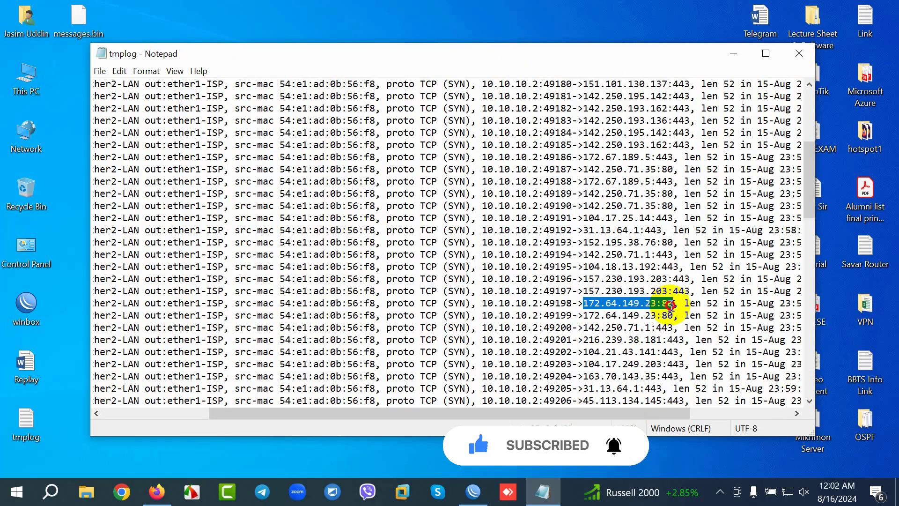